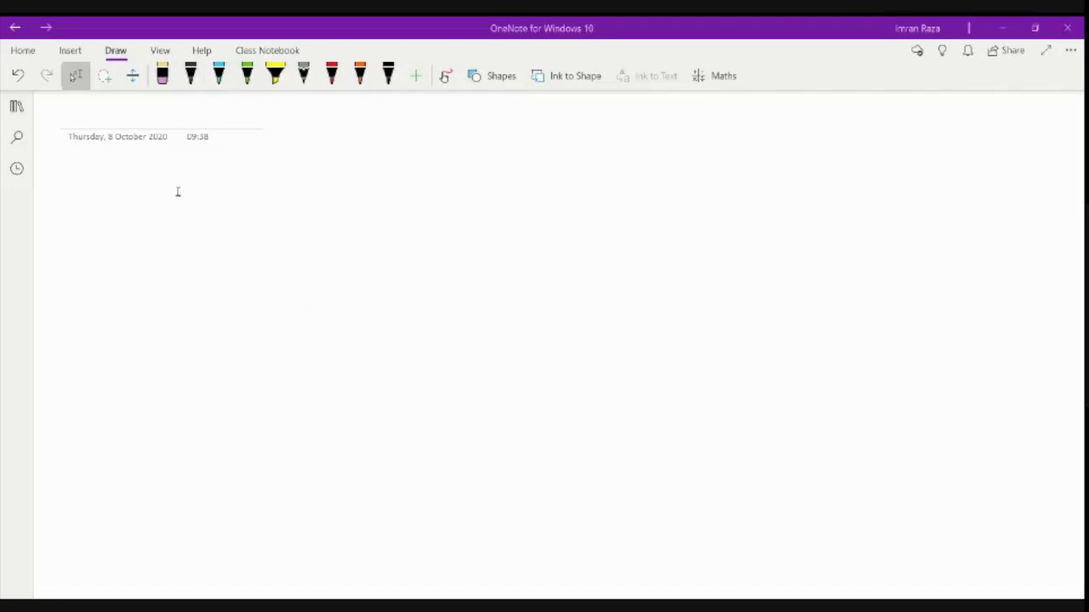
# Step: Handwrite 'User-Server Interaction:' in red ink at the top of the page
pyautogui.moveTo(155, 179)
pyautogui.mouseDown()
pyautogui.moveTo(177, 194)
pyautogui.moveTo(279, 182)
pyautogui.moveTo(333, 194)
pyautogui.mouseUp()
pyautogui.moveTo(341, 194)
pyautogui.mouseDown()
pyautogui.moveTo(344, 182)
pyautogui.moveTo(357, 193)
pyautogui.moveTo(366, 174)
pyautogui.moveTo(379, 192)
pyautogui.mouseUp()
pyautogui.moveTo(380, 189)
pyautogui.mouseDown()
pyautogui.moveTo(392, 177)
pyautogui.moveTo(405, 192)
pyautogui.mouseUp()
pyautogui.moveTo(417, 180); pyautogui.dragTo(410, 193)
pyautogui.moveTo(436, 159); pyautogui.dragTo(432, 194)
pyautogui.moveTo(422, 177)
pyautogui.mouseDown()
pyautogui.moveTo(444, 172)
pyautogui.moveTo(440, 194)
pyautogui.mouseUp()
pyautogui.moveTo(453, 180); pyautogui.dragTo(476, 189)
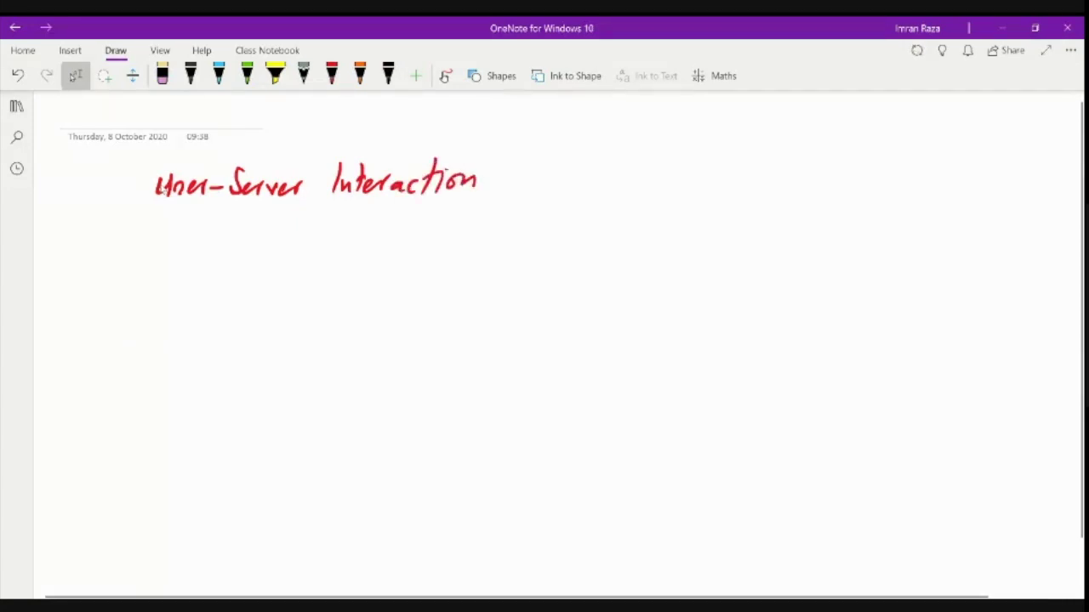
pyautogui.click(492, 176)
pyautogui.click(492, 189)
# Step: Write 'Cookie' after the colon to complete the heading
pyautogui.moveTo(533, 165)
pyautogui.mouseDown()
pyautogui.moveTo(521, 173)
pyautogui.moveTo(533, 183)
pyautogui.mouseUp()
pyautogui.moveTo(543, 173); pyautogui.dragTo(562, 174)
pyautogui.moveTo(573, 161)
pyautogui.mouseDown()
pyautogui.moveTo(571, 182)
pyautogui.moveTo(584, 182)
pyautogui.mouseUp()
pyautogui.moveTo(589, 172); pyautogui.dragTo(619, 180)
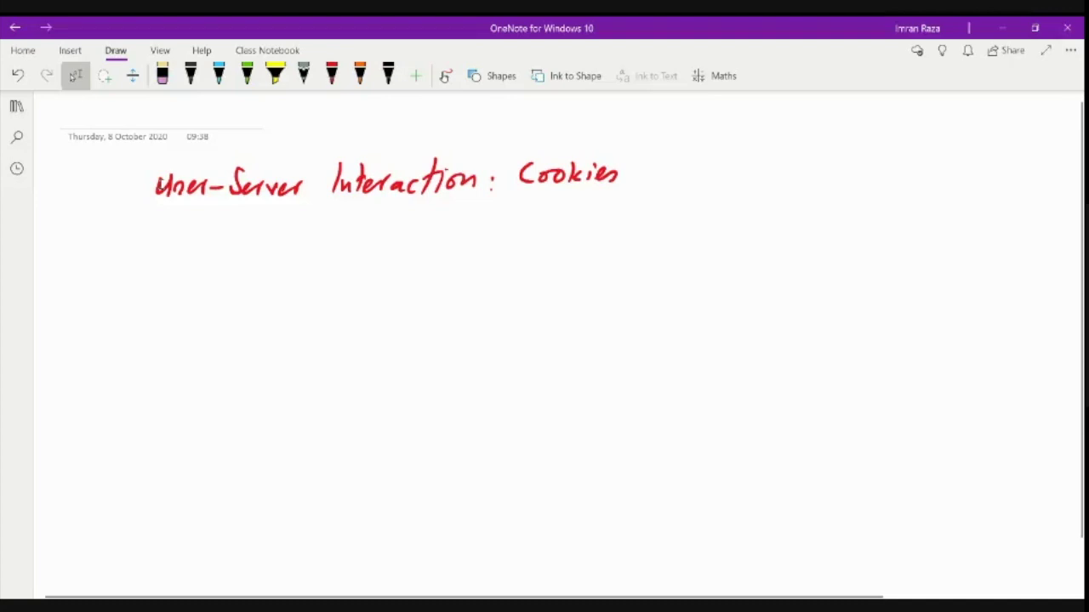
# Step: With the red pen, write '1- a cookie header line' below the heading
pyautogui.click(331, 75)
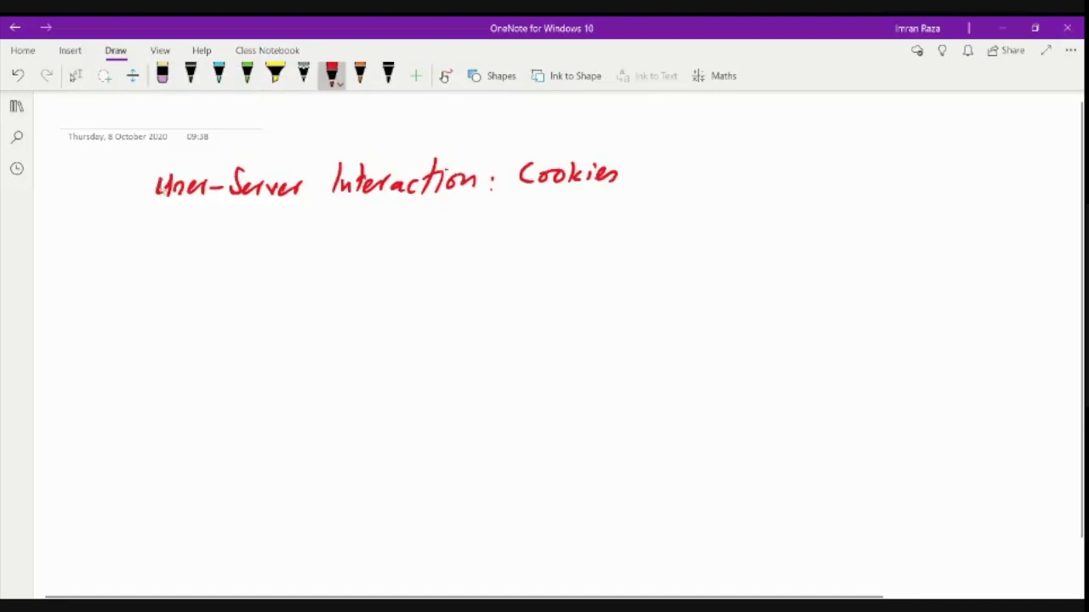
pyautogui.moveTo(234, 241)
pyautogui.mouseDown()
pyautogui.moveTo(229, 256)
pyautogui.moveTo(253, 251)
pyautogui.mouseUp()
pyautogui.moveTo(279, 244)
pyautogui.mouseDown()
pyautogui.moveTo(282, 253)
pyautogui.moveTo(312, 253)
pyautogui.mouseUp()
pyautogui.moveTo(327, 245); pyautogui.dragTo(337, 245)
pyautogui.moveTo(355, 238)
pyautogui.mouseDown()
pyautogui.moveTo(354, 251)
pyautogui.moveTo(366, 253)
pyautogui.mouseUp()
pyautogui.moveTo(375, 247); pyautogui.dragTo(382, 255)
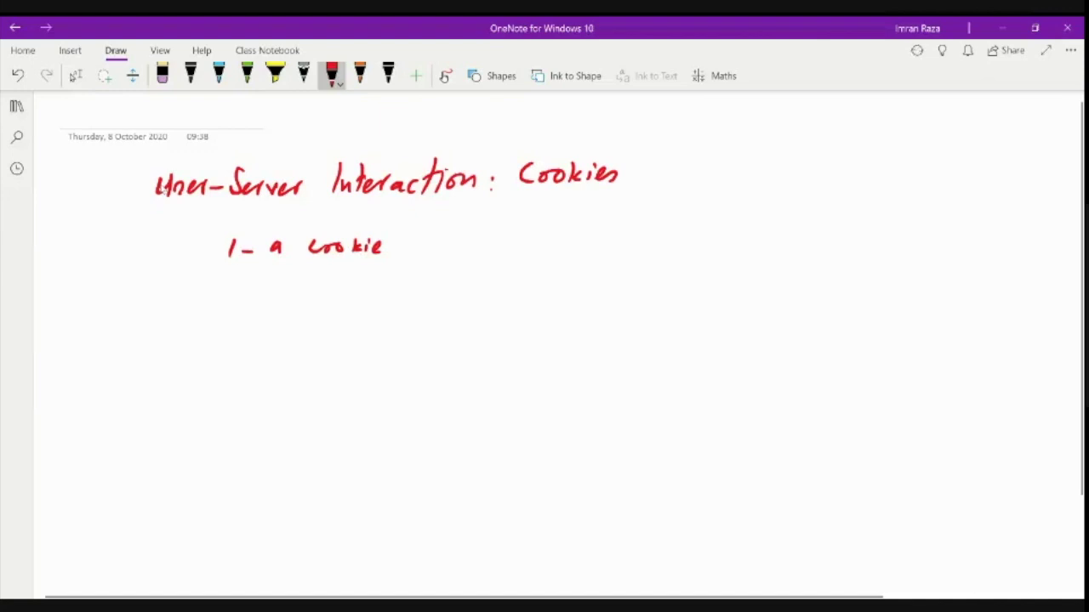
pyautogui.moveTo(429, 225); pyautogui.dragTo(423, 249)
pyautogui.moveTo(434, 246); pyautogui.dragTo(461, 252)
pyautogui.moveTo(461, 246); pyautogui.dragTo(476, 254)
pyautogui.moveTo(482, 230)
pyautogui.mouseDown()
pyautogui.moveTo(478, 252)
pyautogui.moveTo(550, 252)
pyautogui.mouseUp()
pyautogui.moveTo(551, 246); pyautogui.dragTo(567, 253)
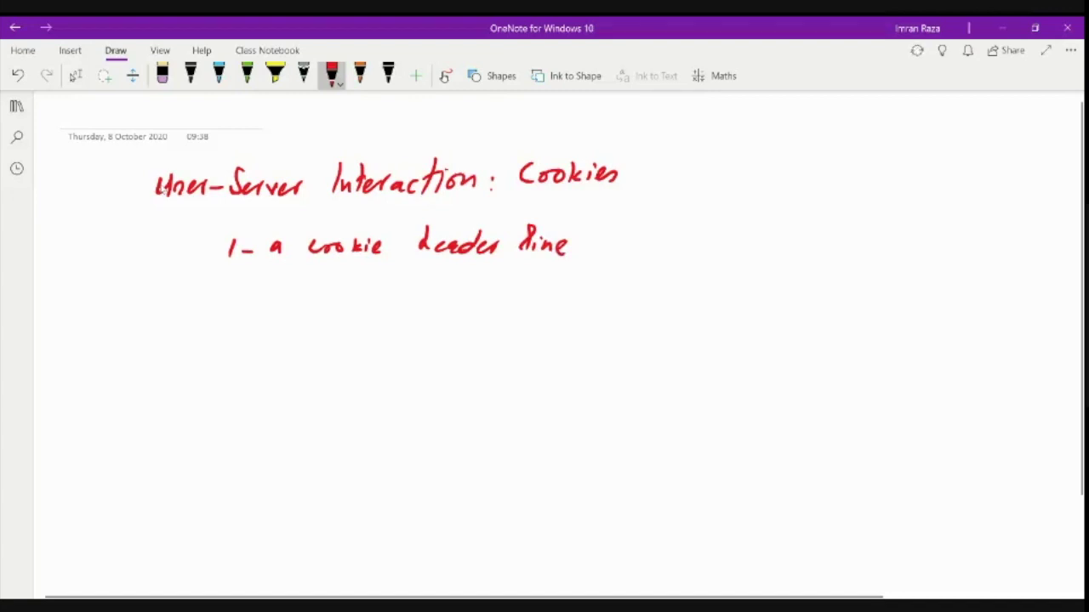
# Step: Finish point 1 with 'in HTTP response'
pyautogui.moveTo(603, 236)
pyautogui.mouseDown()
pyautogui.moveTo(604, 248)
pyautogui.moveTo(622, 249)
pyautogui.moveTo(672, 247)
pyautogui.moveTo(679, 236)
pyautogui.mouseUp()
pyautogui.moveTo(689, 228); pyautogui.dragTo(687, 244)
pyautogui.moveTo(680, 228)
pyautogui.mouseDown()
pyautogui.moveTo(699, 225)
pyautogui.moveTo(701, 243)
pyautogui.mouseUp()
pyautogui.moveTo(696, 228)
pyautogui.mouseDown()
pyautogui.moveTo(713, 225)
pyautogui.moveTo(712, 245)
pyautogui.mouseUp()
pyautogui.moveTo(715, 225); pyautogui.dragTo(716, 237)
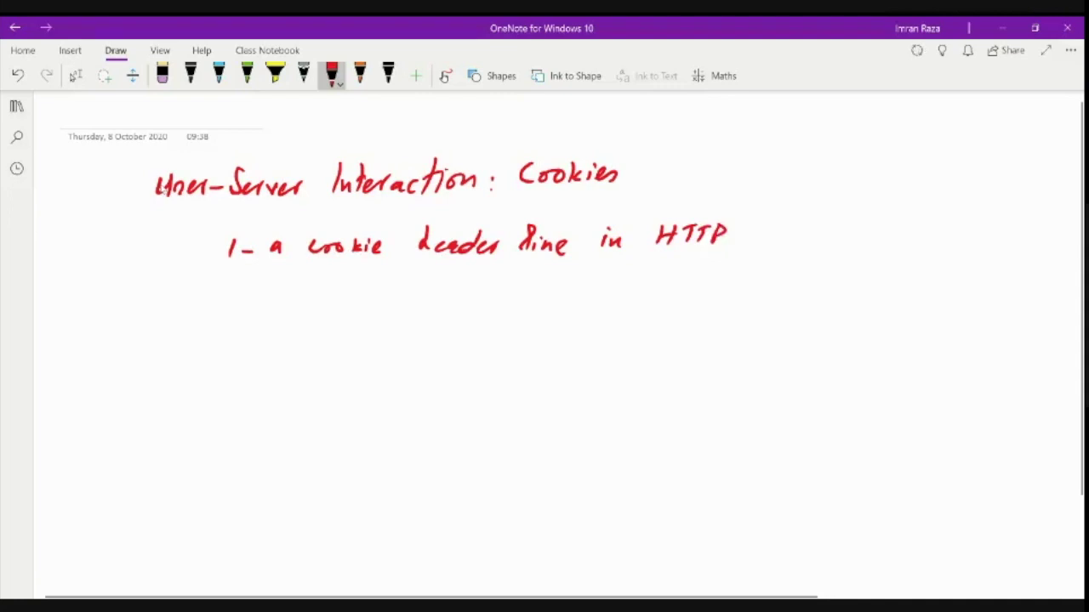
pyautogui.moveTo(754, 230)
pyautogui.mouseDown()
pyautogui.moveTo(769, 240)
pyautogui.moveTo(777, 230)
pyautogui.mouseUp()
pyautogui.moveTo(771, 231)
pyautogui.mouseDown()
pyautogui.moveTo(791, 255)
pyautogui.moveTo(808, 232)
pyautogui.mouseUp()
pyautogui.moveTo(817, 240); pyautogui.dragTo(833, 240)
pyautogui.moveTo(842, 235); pyautogui.dragTo(852, 229)
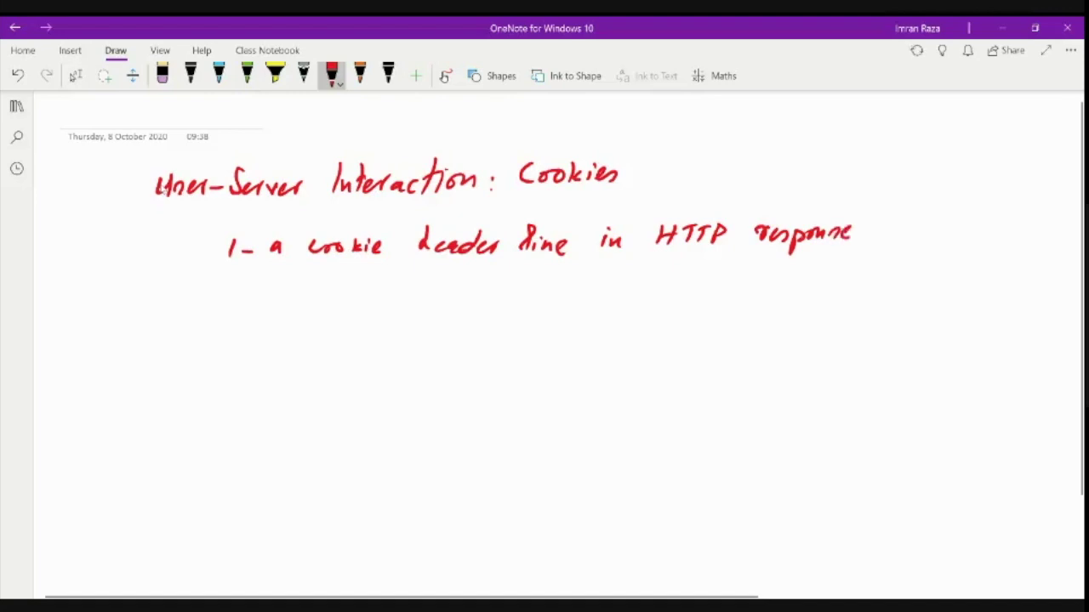
# Step: Number the second point '2-' and begin writing 'request' under 'response'
pyautogui.moveTo(219, 291)
pyautogui.mouseDown()
pyautogui.moveTo(228, 287)
pyautogui.moveTo(232, 308)
pyautogui.mouseUp()
pyautogui.click(248, 301)
pyautogui.moveTo(754, 298); pyautogui.dragTo(844, 296)
# Step: Finish 'request' on line 2 and add ditto marks along the rest of the line
pyautogui.moveTo(839, 292); pyautogui.dragTo(852, 291)
pyautogui.moveTo(706, 294); pyautogui.dragTo(719, 293)
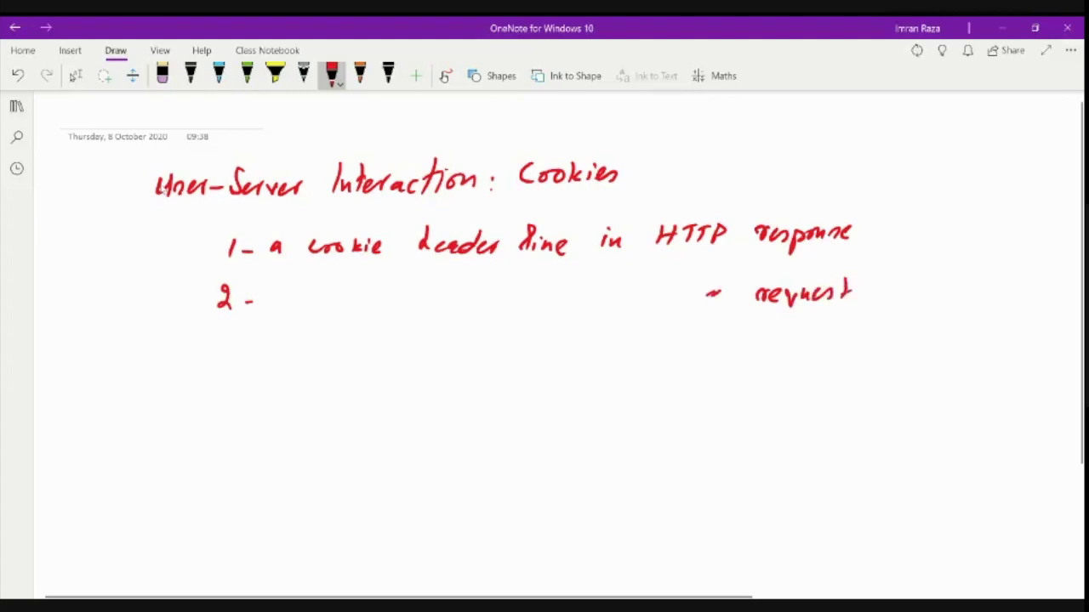
pyautogui.moveTo(566, 301); pyautogui.dragTo(583, 297)
pyautogui.moveTo(408, 305); pyautogui.dragTo(410, 299)
pyautogui.moveTo(332, 308); pyautogui.dragTo(343, 303)
pyautogui.moveTo(323, 309); pyautogui.dragTo(334, 305)
# Step: Write '3- a cookie file kept on end system and' as the third point
pyautogui.moveTo(219, 345)
pyautogui.mouseDown()
pyautogui.moveTo(219, 359)
pyautogui.moveTo(269, 352)
pyautogui.mouseUp()
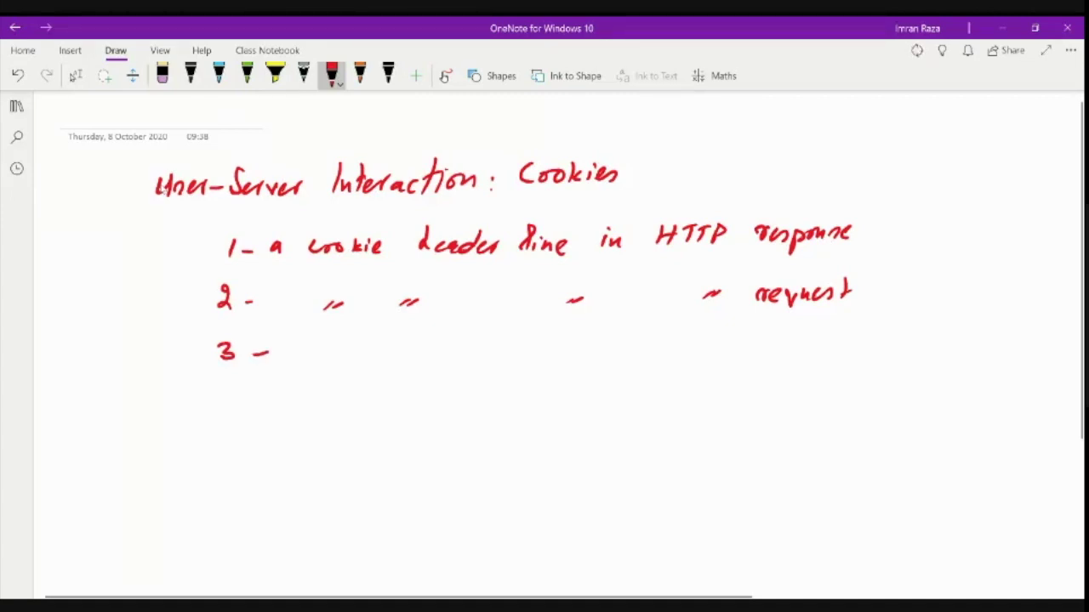
pyautogui.moveTo(298, 342)
pyautogui.mouseDown()
pyautogui.moveTo(289, 352)
pyautogui.moveTo(337, 354)
pyautogui.mouseUp()
pyautogui.moveTo(347, 345); pyautogui.dragTo(375, 352)
pyautogui.moveTo(378, 336)
pyautogui.mouseDown()
pyautogui.moveTo(388, 354)
pyautogui.moveTo(402, 353)
pyautogui.mouseUp()
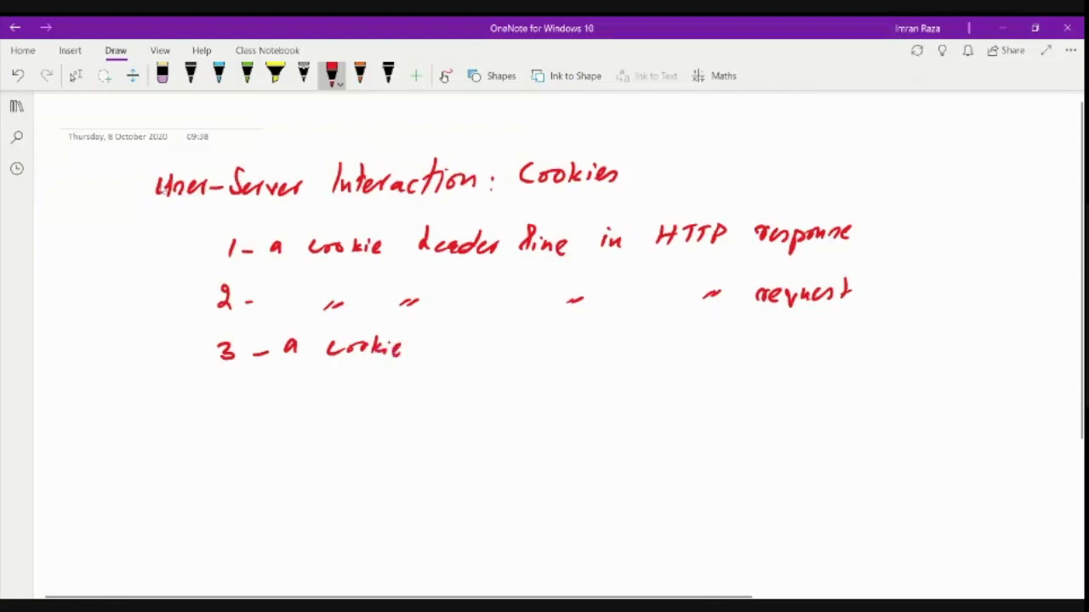
pyautogui.moveTo(457, 325)
pyautogui.mouseDown()
pyautogui.moveTo(444, 356)
pyautogui.moveTo(459, 353)
pyautogui.mouseUp()
pyautogui.moveTo(467, 349); pyautogui.dragTo(475, 347)
pyautogui.moveTo(476, 346); pyautogui.dragTo(523, 351)
pyautogui.moveTo(524, 342)
pyautogui.mouseDown()
pyautogui.moveTo(545, 348)
pyautogui.moveTo(546, 362)
pyautogui.moveTo(570, 352)
pyautogui.mouseUp()
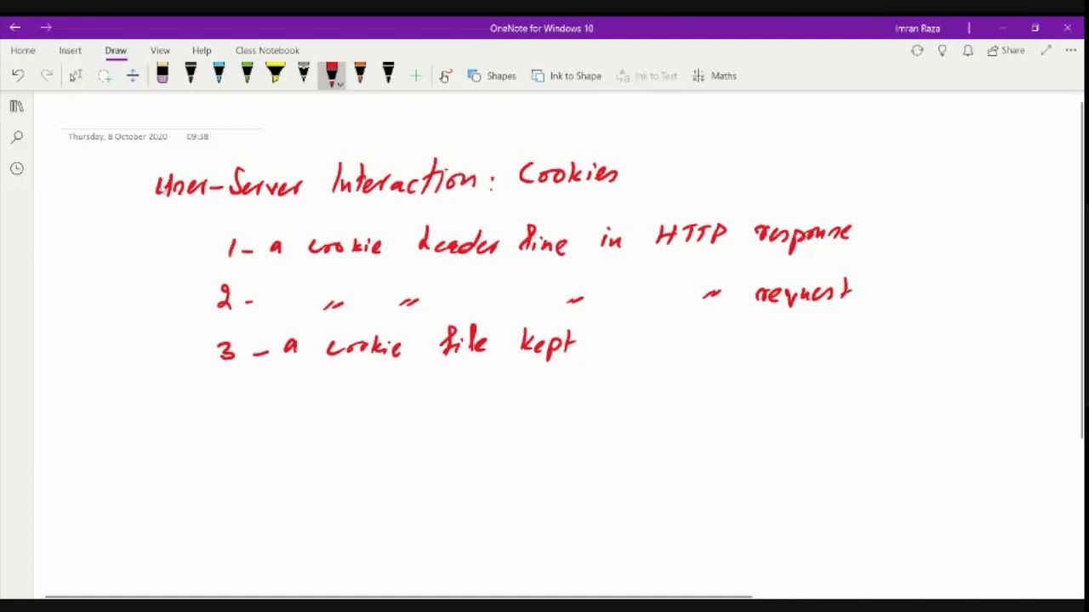
pyautogui.moveTo(605, 344)
pyautogui.mouseDown()
pyautogui.moveTo(599, 352)
pyautogui.moveTo(680, 354)
pyautogui.mouseUp()
pyautogui.moveTo(691, 348)
pyautogui.mouseDown()
pyautogui.moveTo(697, 334)
pyautogui.moveTo(696, 352)
pyautogui.moveTo(740, 352)
pyautogui.mouseUp()
pyautogui.moveTo(742, 343)
pyautogui.mouseDown()
pyautogui.moveTo(752, 363)
pyautogui.moveTo(820, 349)
pyautogui.mouseUp()
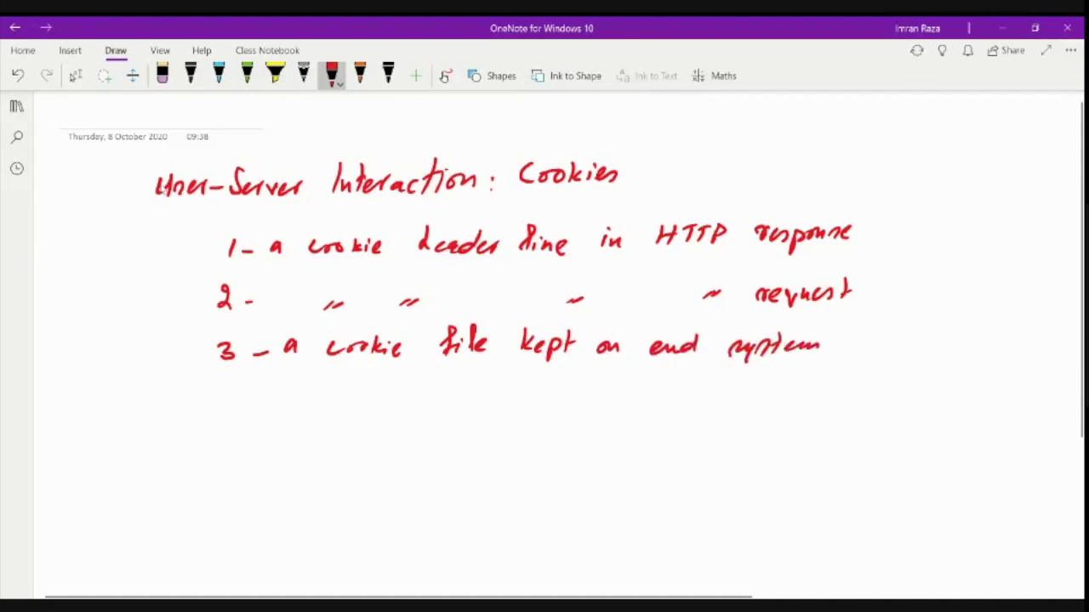
pyautogui.moveTo(853, 340)
pyautogui.mouseDown()
pyautogui.moveTo(881, 349)
pyautogui.moveTo(914, 326)
pyautogui.mouseUp()
# Step: Continue point 3 on the next line with 'managed by user's browser'
pyautogui.moveTo(299, 410)
pyautogui.mouseDown()
pyautogui.moveTo(371, 388)
pyautogui.moveTo(375, 425)
pyautogui.moveTo(414, 394)
pyautogui.moveTo(428, 405)
pyautogui.mouseUp()
pyautogui.moveTo(476, 378); pyautogui.dragTo(500, 397)
pyautogui.moveTo(483, 395)
pyautogui.mouseDown()
pyautogui.moveTo(485, 419)
pyautogui.moveTo(563, 406)
pyautogui.moveTo(599, 383)
pyautogui.moveTo(595, 404)
pyautogui.mouseUp()
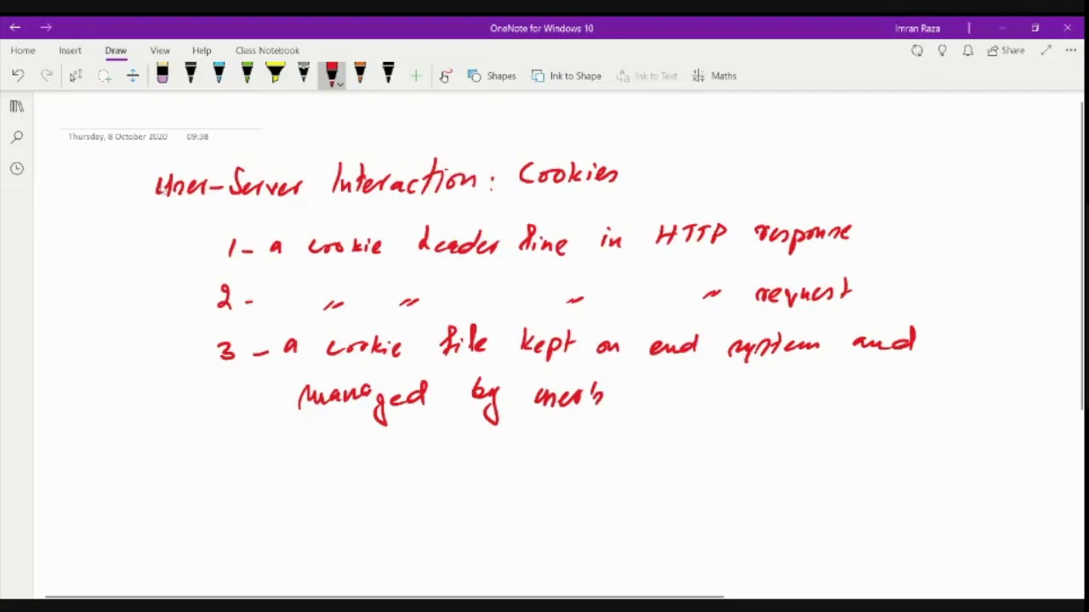
pyautogui.moveTo(657, 379)
pyautogui.mouseDown()
pyautogui.moveTo(664, 398)
pyautogui.moveTo(706, 403)
pyautogui.mouseUp()
pyautogui.moveTo(708, 395)
pyautogui.mouseDown()
pyautogui.moveTo(740, 402)
pyautogui.moveTo(750, 391)
pyautogui.mouseUp()
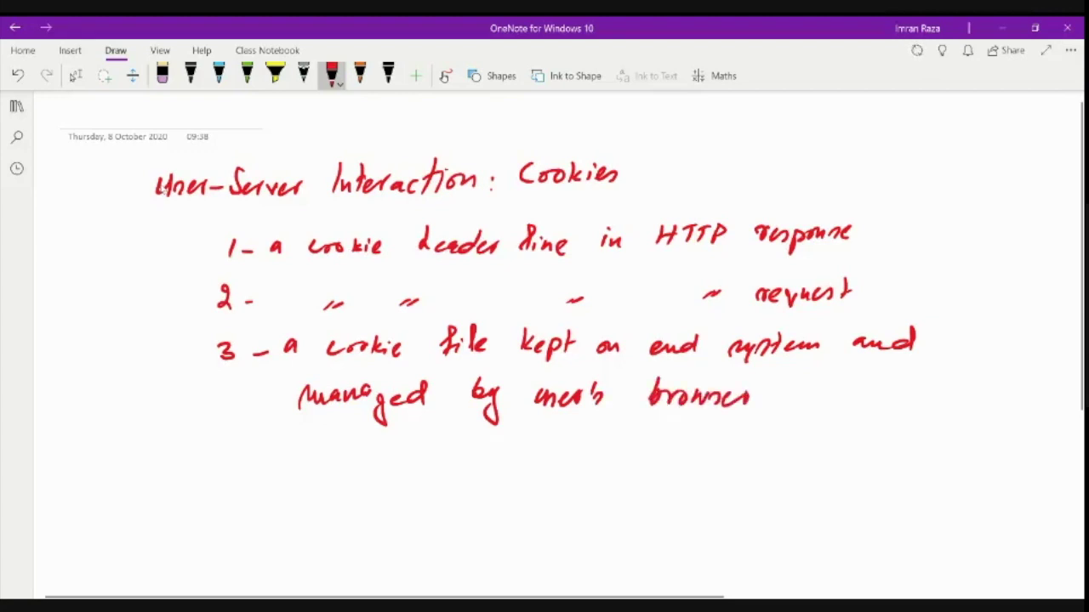
# Step: Start the fourth point with '4- a back-'
pyautogui.moveTo(231, 439)
pyautogui.mouseDown()
pyautogui.moveTo(241, 466)
pyautogui.moveTo(257, 462)
pyautogui.mouseUp()
pyautogui.moveTo(284, 452)
pyautogui.mouseDown()
pyautogui.moveTo(282, 465)
pyautogui.moveTo(334, 466)
pyautogui.mouseUp()
pyautogui.moveTo(346, 451)
pyautogui.mouseDown()
pyautogui.moveTo(347, 465)
pyautogui.moveTo(378, 468)
pyautogui.mouseUp()
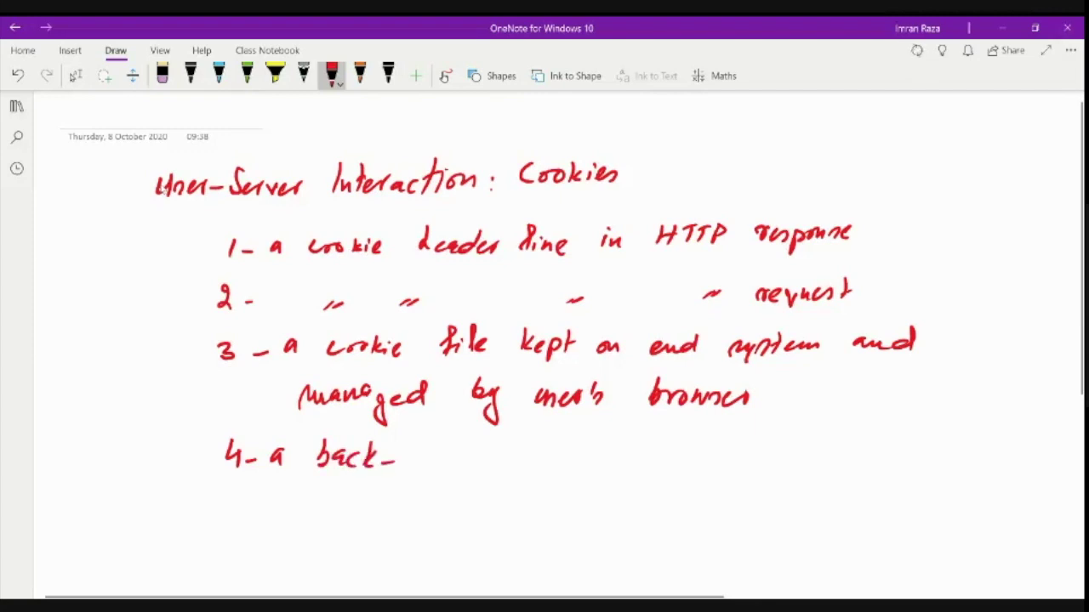
# Step: Finish point 4 as 'a back-end database at the Web site.' and scroll down
pyautogui.moveTo(400, 459)
pyautogui.mouseDown()
pyautogui.moveTo(424, 465)
pyautogui.moveTo(457, 442)
pyautogui.mouseUp()
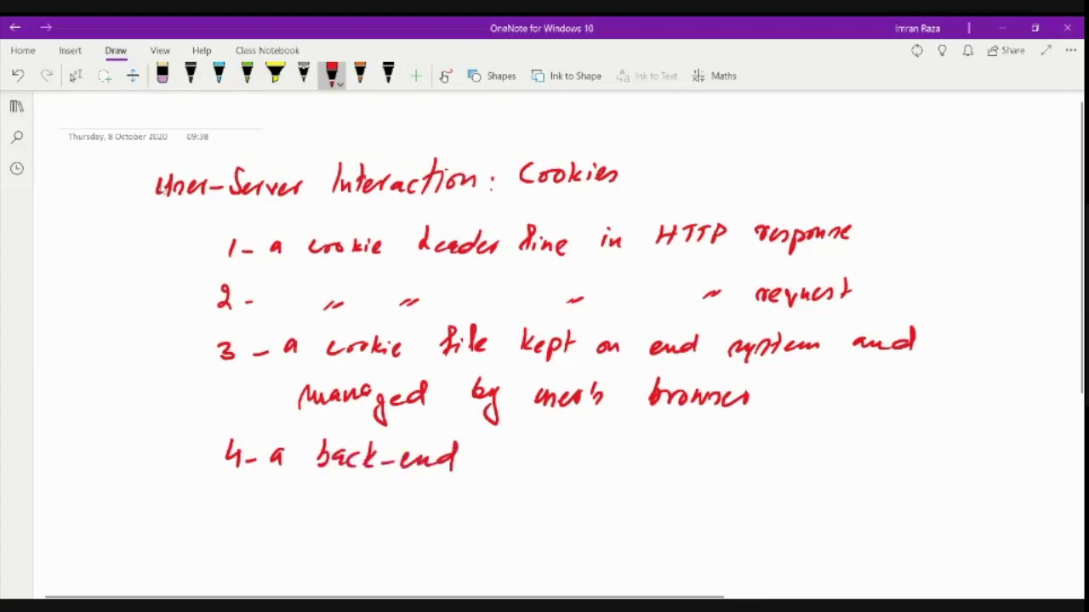
pyautogui.moveTo(536, 456)
pyautogui.mouseDown()
pyautogui.moveTo(539, 439)
pyautogui.moveTo(550, 460)
pyautogui.moveTo(583, 444)
pyautogui.moveTo(633, 466)
pyautogui.mouseUp()
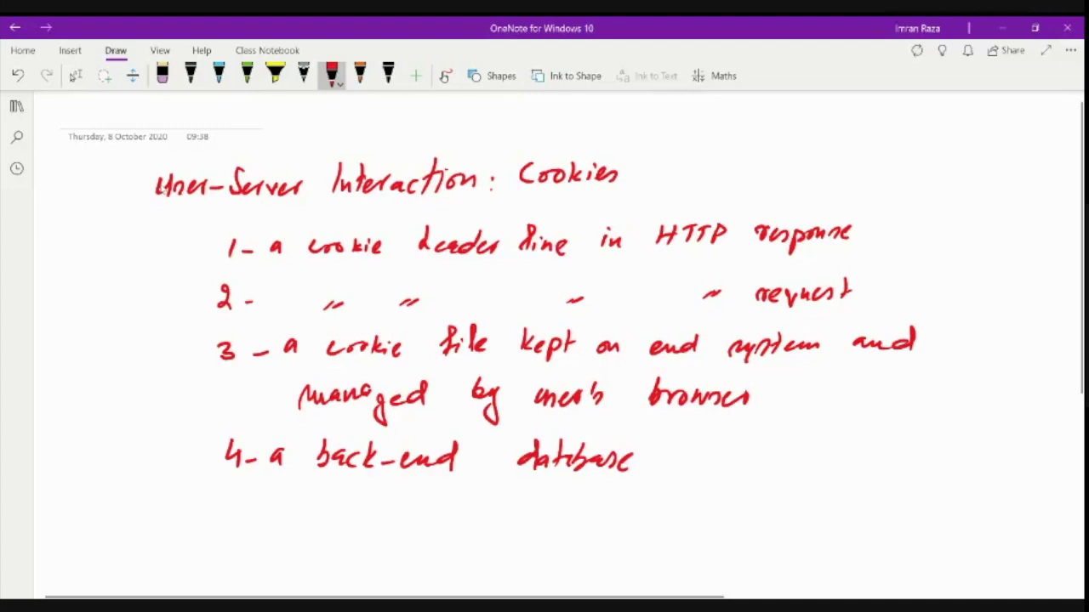
pyautogui.moveTo(701, 456); pyautogui.dragTo(713, 466)
pyautogui.moveTo(706, 459); pyautogui.dragTo(789, 464)
pyautogui.moveTo(782, 458)
pyautogui.mouseDown()
pyautogui.moveTo(855, 453)
pyautogui.moveTo(868, 437)
pyautogui.moveTo(876, 456)
pyautogui.mouseUp()
pyautogui.moveTo(888, 432)
pyautogui.mouseDown()
pyautogui.moveTo(892, 457)
pyautogui.moveTo(941, 458)
pyautogui.mouseUp()
pyautogui.moveTo(946, 432)
pyautogui.mouseDown()
pyautogui.moveTo(947, 456)
pyautogui.moveTo(958, 442)
pyautogui.mouseUp()
pyautogui.moveTo(954, 452); pyautogui.dragTo(970, 451)
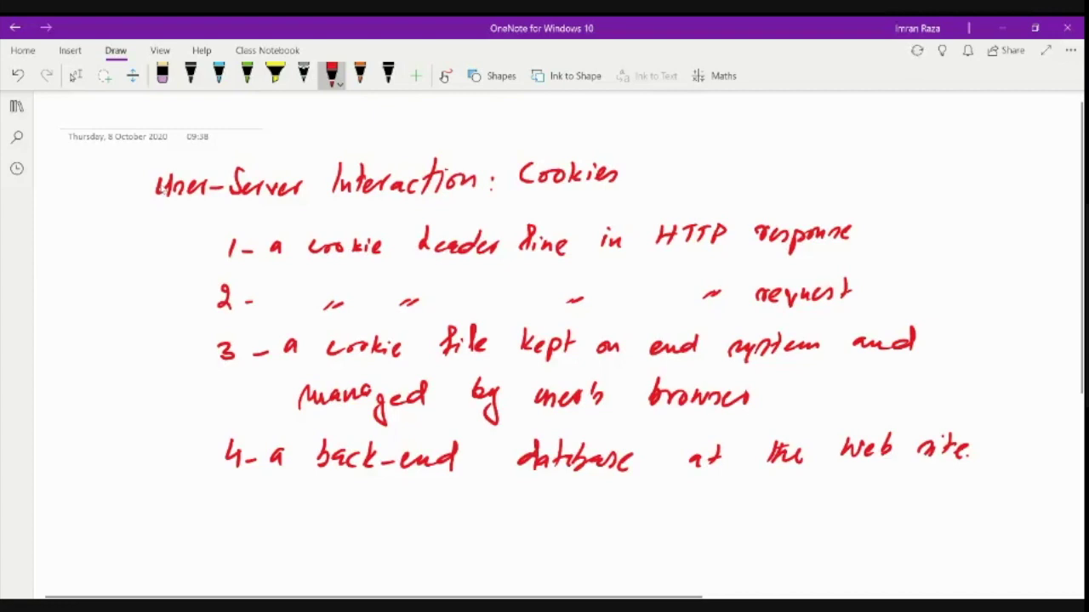
pyautogui.scroll(-5, 161, 189)
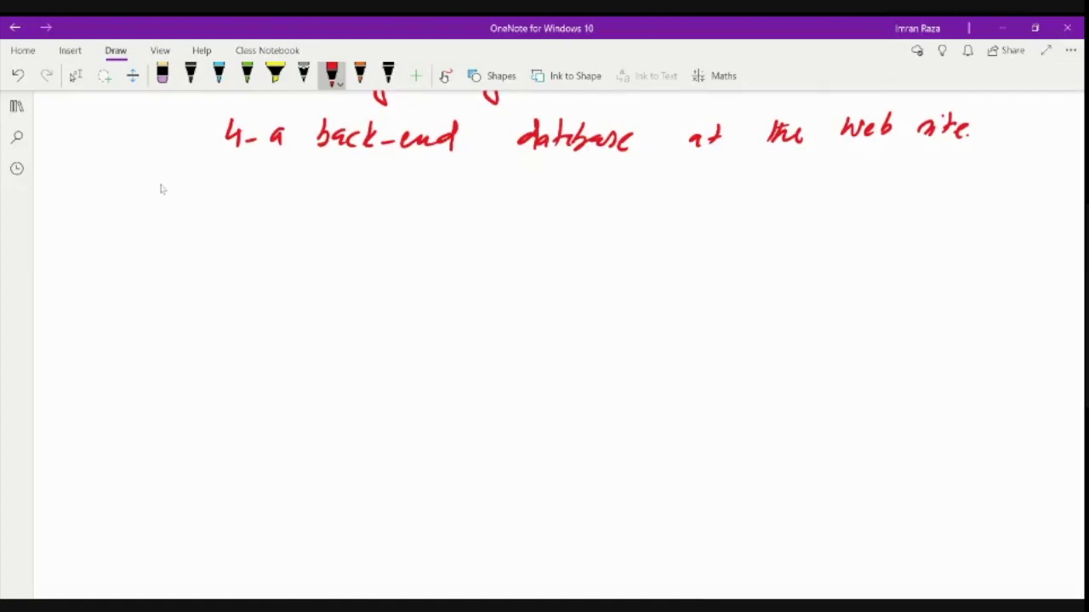
# Step: Draw a box on the left labelled 'client'
pyautogui.moveTo(328, 245)
pyautogui.mouseDown()
pyautogui.moveTo(317, 298)
pyautogui.moveTo(405, 236)
pyautogui.moveTo(393, 297)
pyautogui.moveTo(320, 298)
pyautogui.mouseUp()
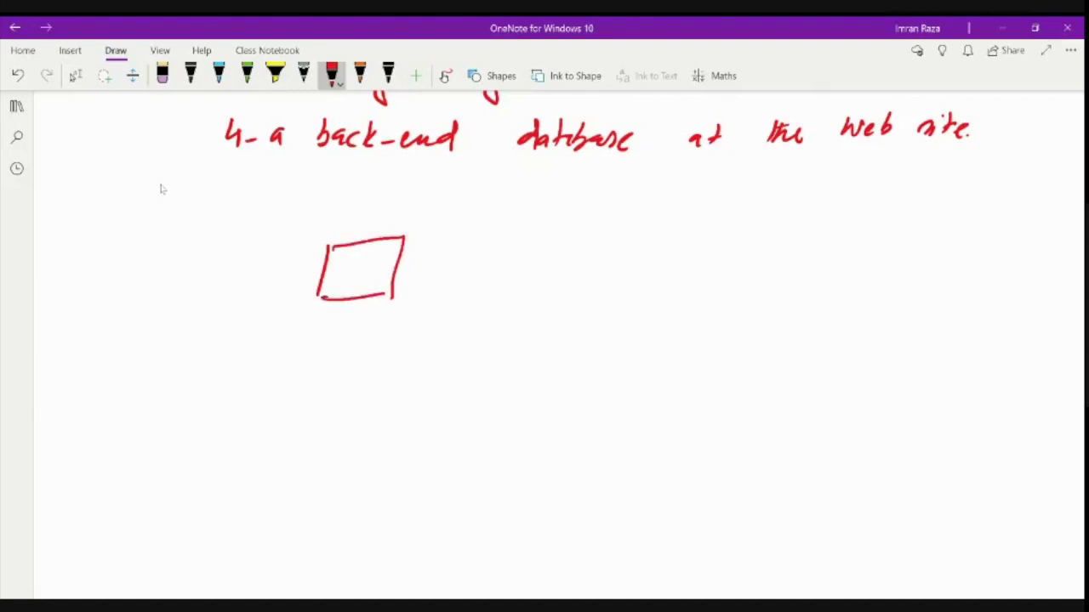
pyautogui.moveTo(328, 222)
pyautogui.mouseDown()
pyautogui.moveTo(341, 233)
pyautogui.moveTo(380, 230)
pyautogui.mouseUp()
pyautogui.moveTo(374, 220); pyautogui.dragTo(391, 218)
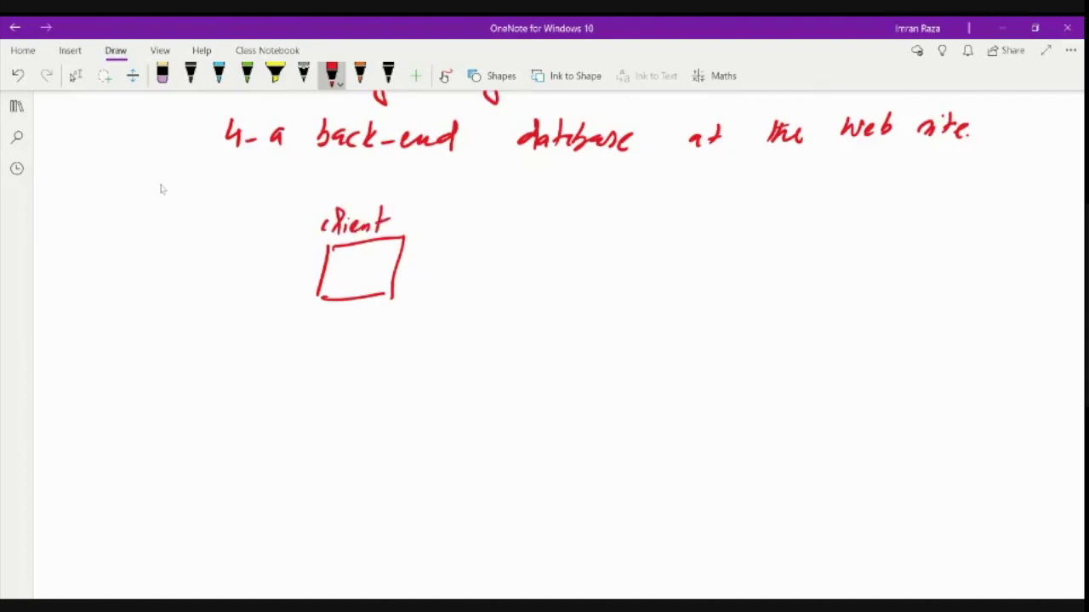
# Step: Draw a second box on the right labelled 'Server :'
pyautogui.moveTo(811, 225); pyautogui.dragTo(798, 270)
pyautogui.moveTo(823, 223)
pyautogui.mouseDown()
pyautogui.moveTo(884, 211)
pyautogui.moveTo(875, 267)
pyautogui.mouseUp()
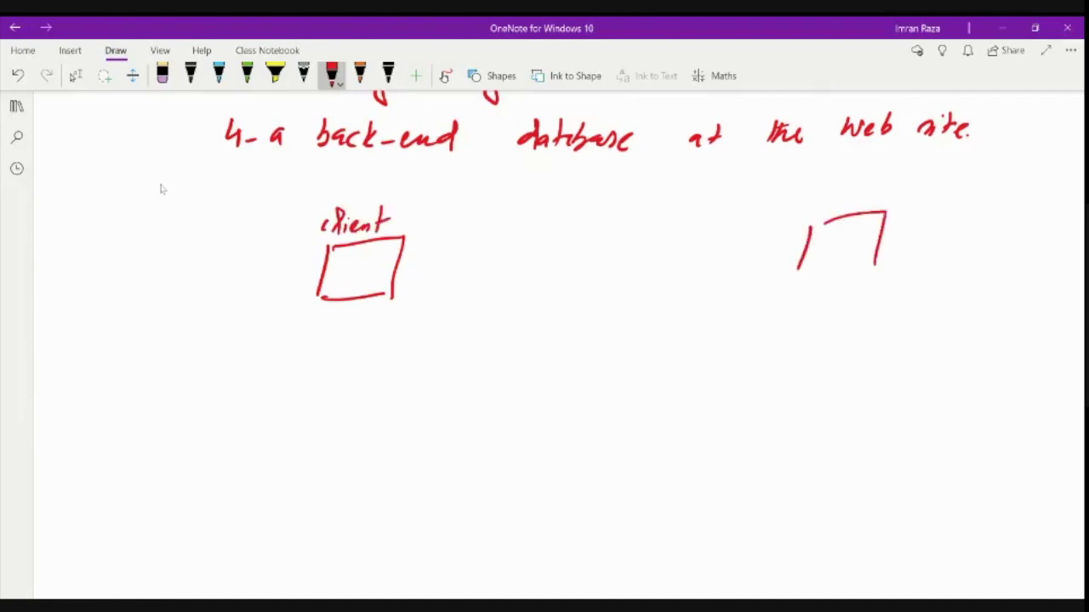
pyautogui.moveTo(793, 278); pyautogui.dragTo(866, 274)
pyautogui.moveTo(832, 175)
pyautogui.mouseDown()
pyautogui.moveTo(808, 204)
pyautogui.moveTo(871, 194)
pyautogui.mouseUp()
pyautogui.moveTo(875, 204); pyautogui.dragTo(888, 188)
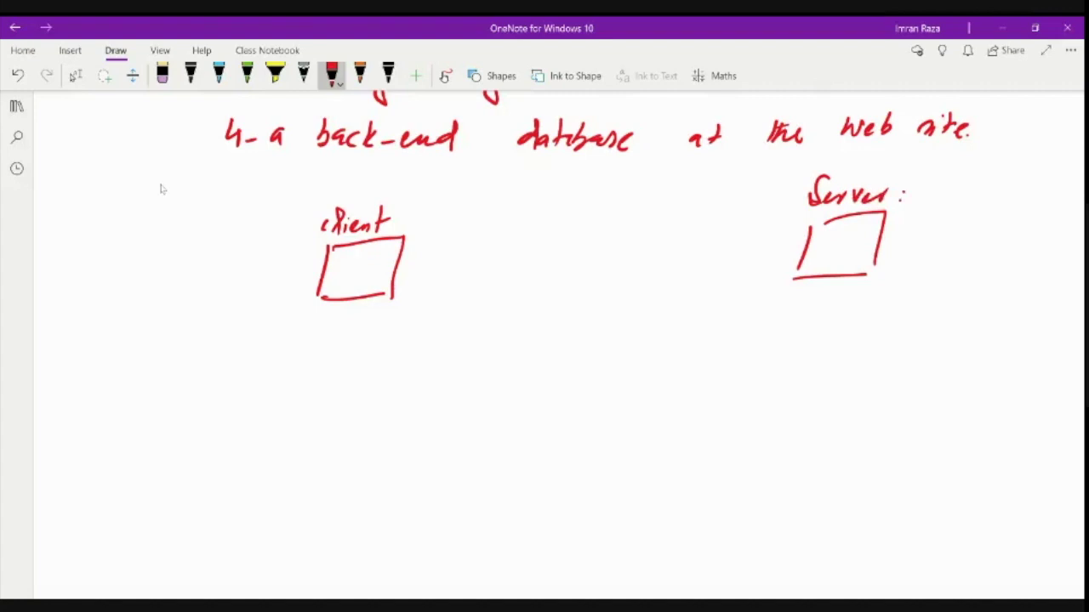
# Step: Write 'Amazon' after the Server label
pyautogui.moveTo(916, 198)
pyautogui.mouseDown()
pyautogui.moveTo(927, 177)
pyautogui.moveTo(931, 198)
pyautogui.mouseUp()
pyautogui.moveTo(932, 196)
pyautogui.mouseDown()
pyautogui.moveTo(939, 185)
pyautogui.moveTo(951, 197)
pyautogui.mouseUp()
pyautogui.moveTo(952, 189); pyautogui.dragTo(980, 209)
pyautogui.moveTo(991, 193)
pyautogui.mouseDown()
pyautogui.moveTo(989, 201)
pyautogui.moveTo(1010, 194)
pyautogui.mouseUp()
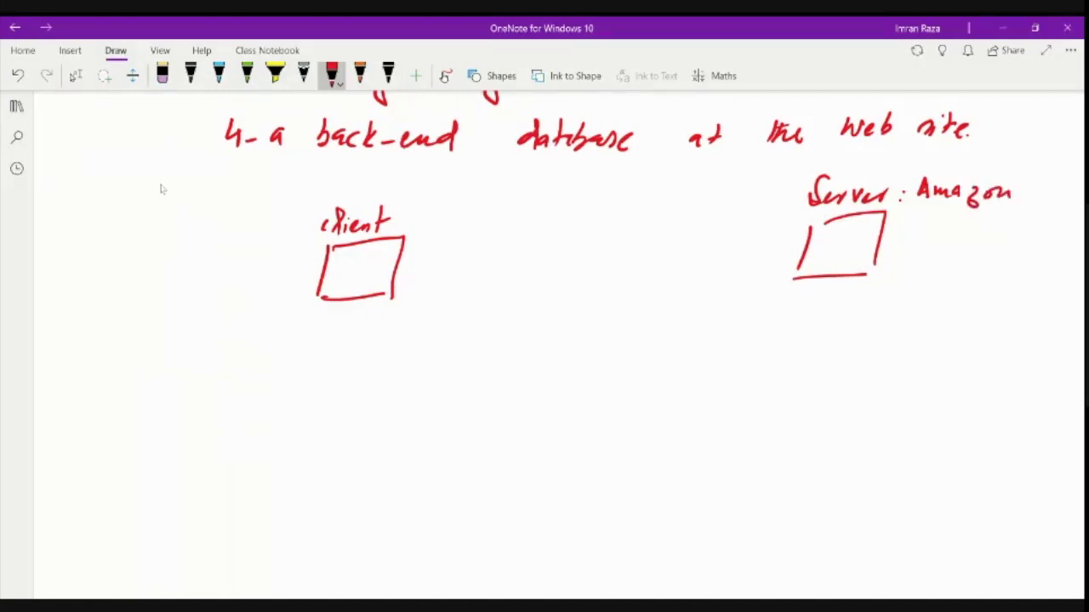
pyautogui.scroll(-2, 162, 189)
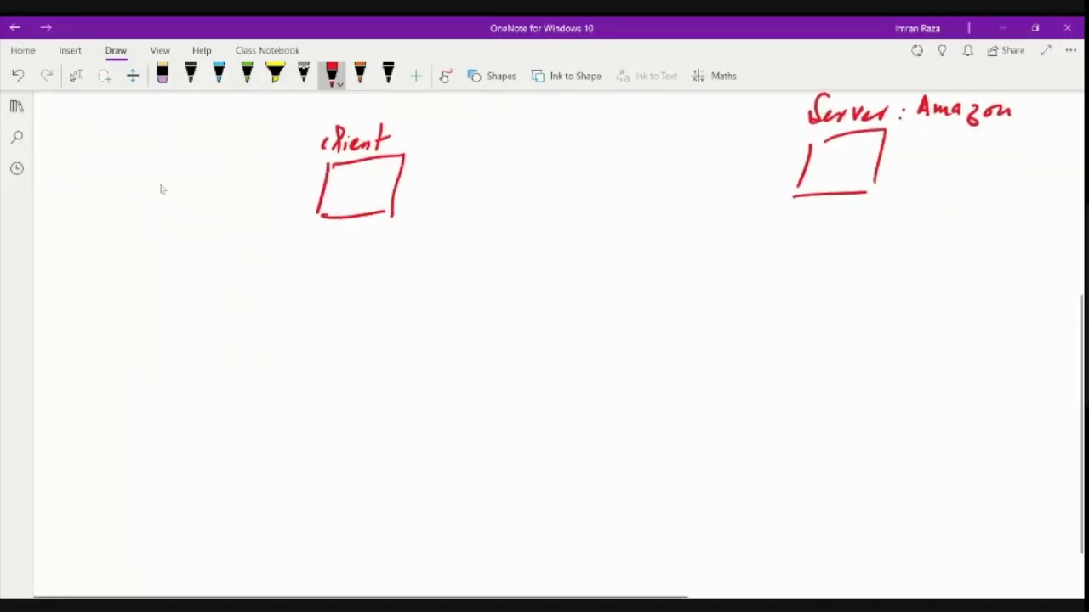
# Step: Draw vertical lifelines under the client and server boxes, plus a small cookie box left of the client
pyautogui.moveTo(347, 246); pyautogui.dragTo(336, 587)
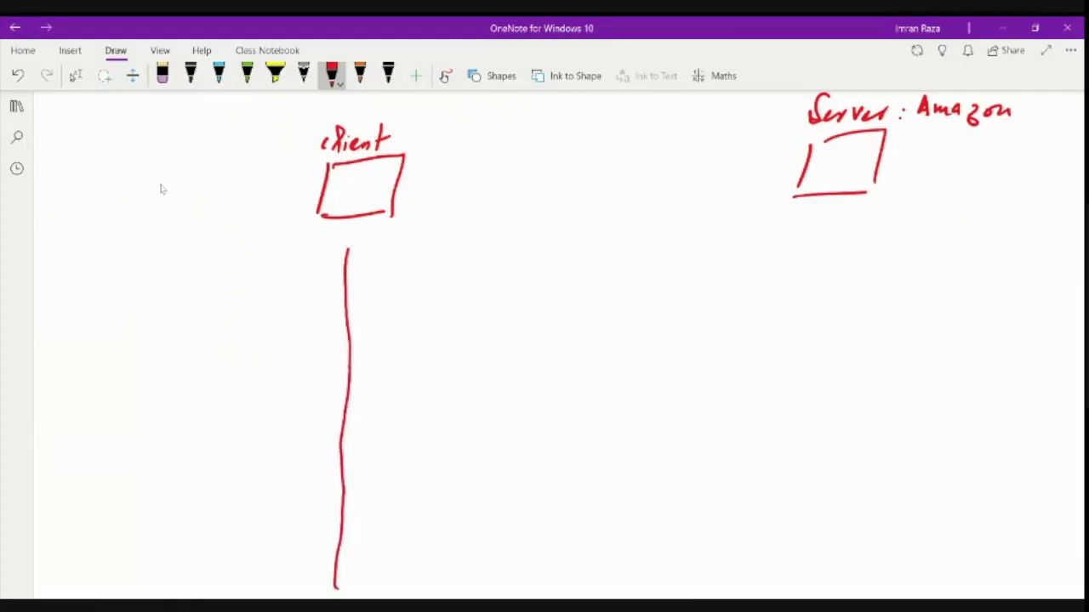
pyautogui.moveTo(831, 248); pyautogui.dragTo(787, 570)
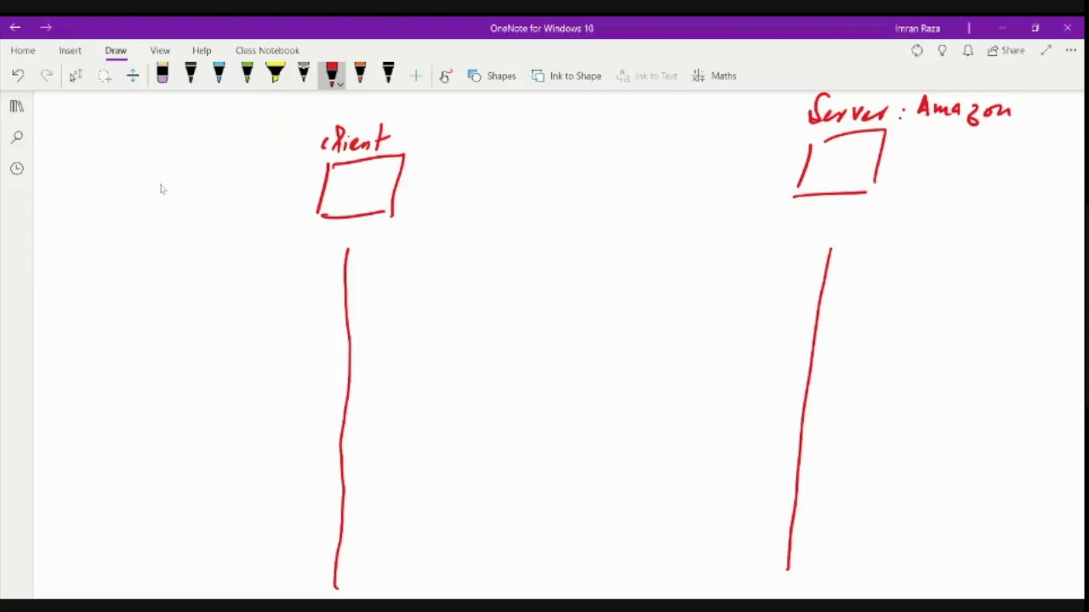
pyautogui.moveTo(198, 243)
pyautogui.mouseDown()
pyautogui.moveTo(193, 276)
pyautogui.moveTo(209, 240)
pyautogui.moveTo(239, 268)
pyautogui.moveTo(196, 276)
pyautogui.moveTo(235, 236)
pyautogui.mouseUp()
pyautogui.moveTo(197, 272); pyautogui.dragTo(232, 264)
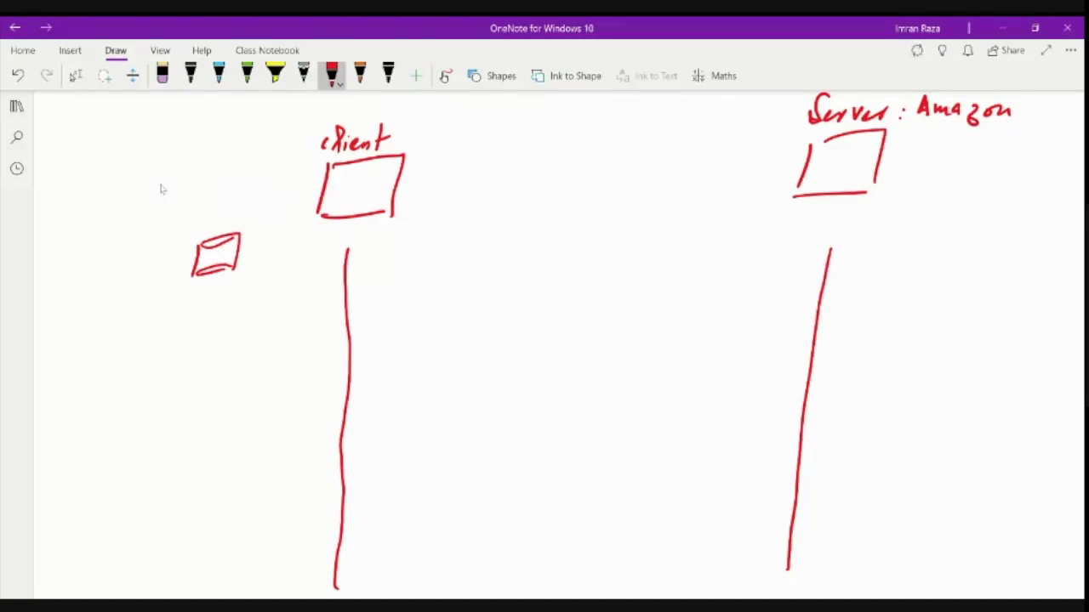
# Step: Label the cookie box 'ebay: 8734' and draw a request arrow from client to server
pyautogui.moveTo(177, 298)
pyautogui.mouseDown()
pyautogui.moveTo(206, 292)
pyautogui.moveTo(216, 313)
pyautogui.mouseUp()
pyautogui.click(225, 290)
pyautogui.click(225, 296)
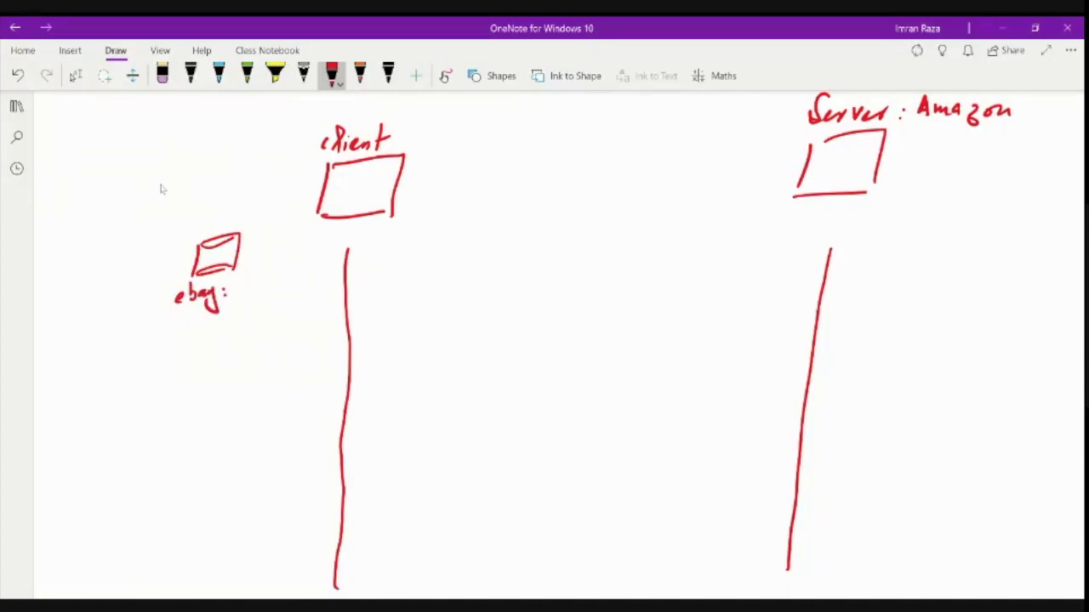
pyautogui.moveTo(241, 276)
pyautogui.mouseDown()
pyautogui.moveTo(234, 294)
pyautogui.moveTo(265, 292)
pyautogui.mouseUp()
pyautogui.moveTo(271, 273); pyautogui.dragTo(282, 283)
pyautogui.moveTo(278, 273); pyautogui.dragTo(280, 290)
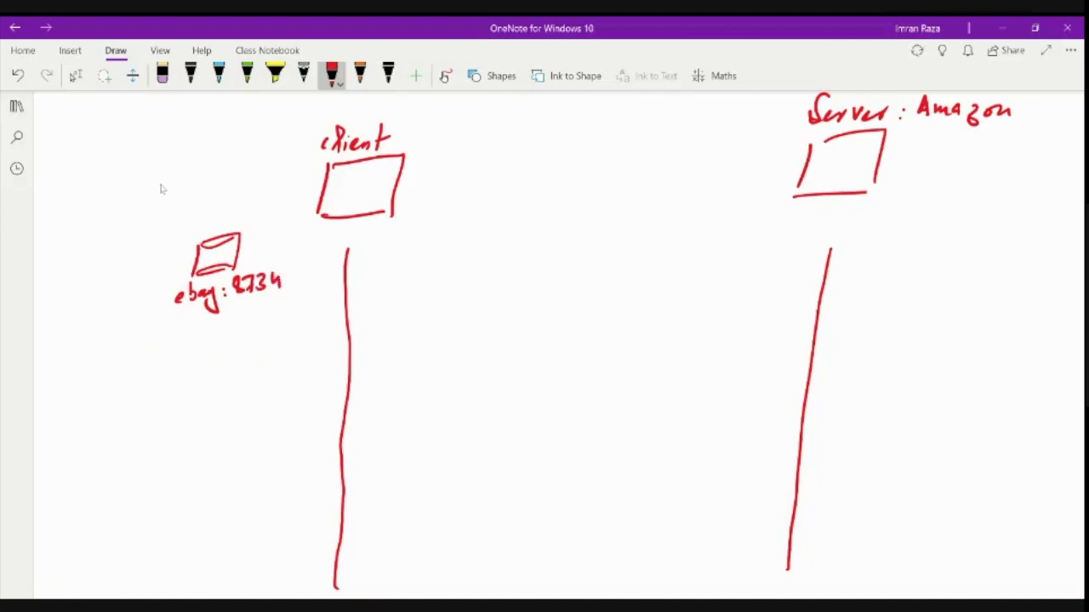
pyautogui.moveTo(350, 256); pyautogui.dragTo(805, 341)
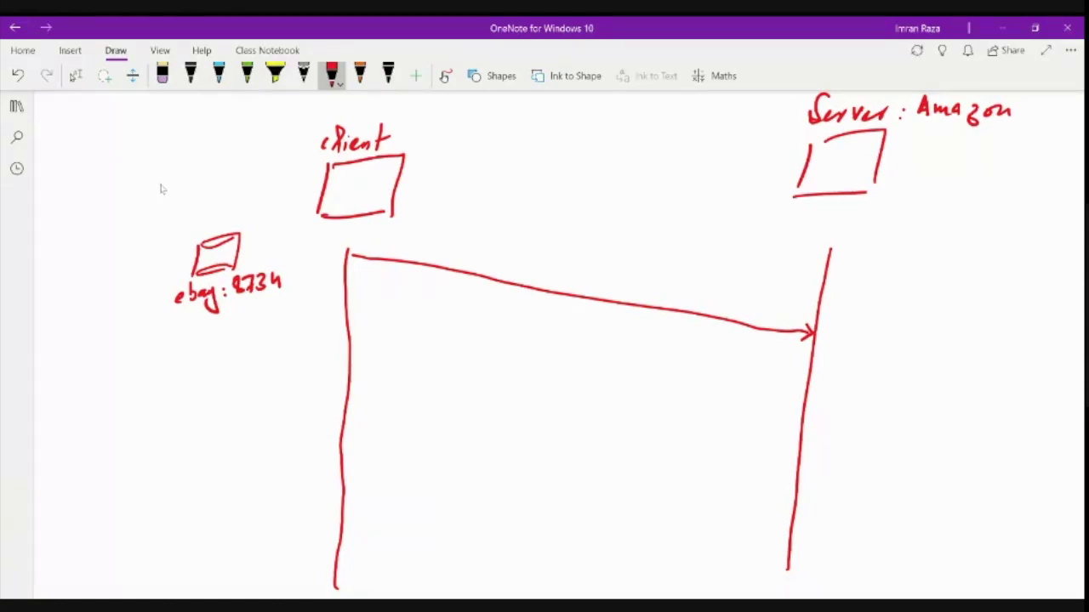
# Step: Label the request arrow 'HTTP request msg'
pyautogui.moveTo(494, 252); pyautogui.dragTo(487, 270)
pyautogui.moveTo(489, 262); pyautogui.dragTo(506, 260)
pyautogui.moveTo(509, 254)
pyautogui.mouseDown()
pyautogui.moveTo(502, 272)
pyautogui.moveTo(518, 274)
pyautogui.moveTo(531, 254)
pyautogui.moveTo(534, 277)
pyautogui.moveTo(551, 258)
pyautogui.mouseUp()
pyautogui.moveTo(546, 266)
pyautogui.mouseDown()
pyautogui.moveTo(541, 283)
pyautogui.moveTo(547, 274)
pyautogui.moveTo(607, 297)
pyautogui.moveTo(651, 296)
pyautogui.mouseUp()
pyautogui.moveTo(644, 284)
pyautogui.mouseDown()
pyautogui.moveTo(660, 282)
pyautogui.moveTo(706, 318)
pyautogui.moveTo(696, 309)
pyautogui.mouseUp()
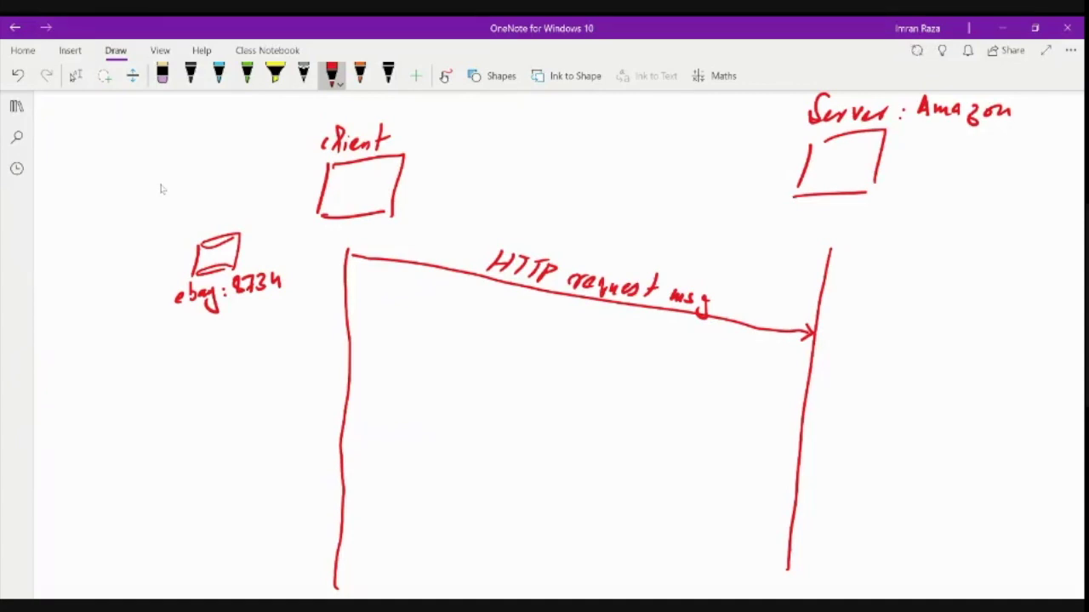
# Step: Write '- Server creates' beside the server lifeline next to the arrowhead
pyautogui.moveTo(826, 333); pyautogui.dragTo(980, 328)
pyautogui.moveTo(990, 325); pyautogui.dragTo(995, 333)
pyautogui.moveTo(990, 324); pyautogui.dragTo(1017, 334)
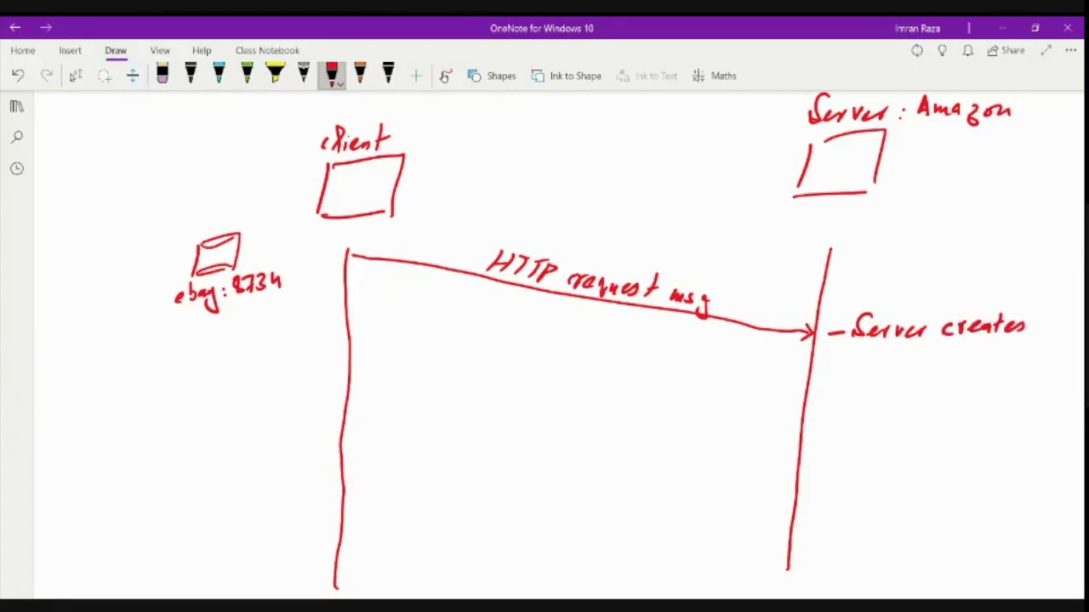
# Step: Switch the red pen to a thinner stroke
pyautogui.click(332, 75)
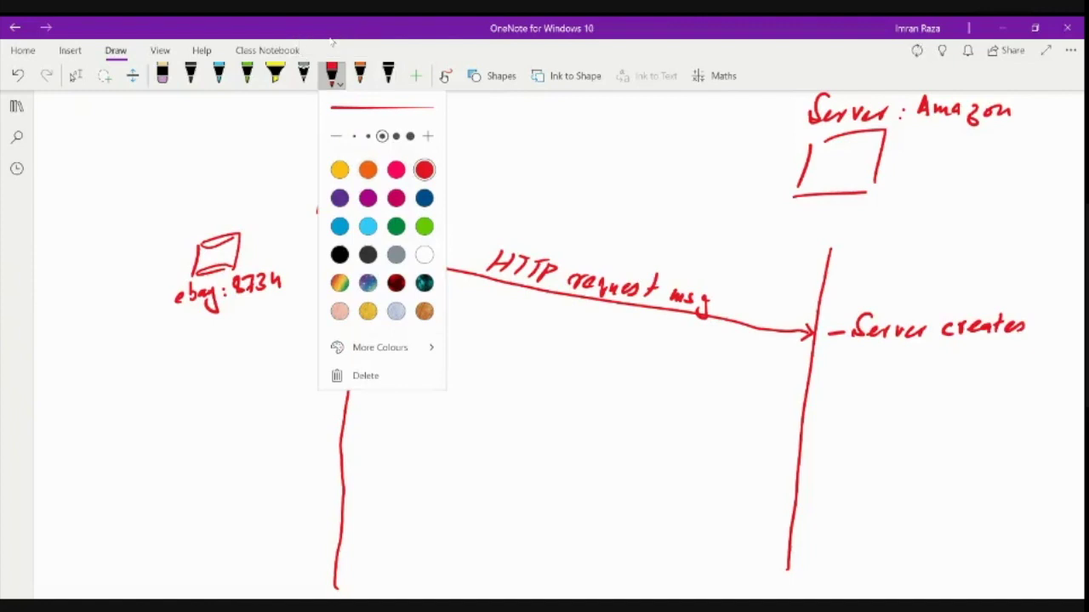
pyautogui.click(368, 136)
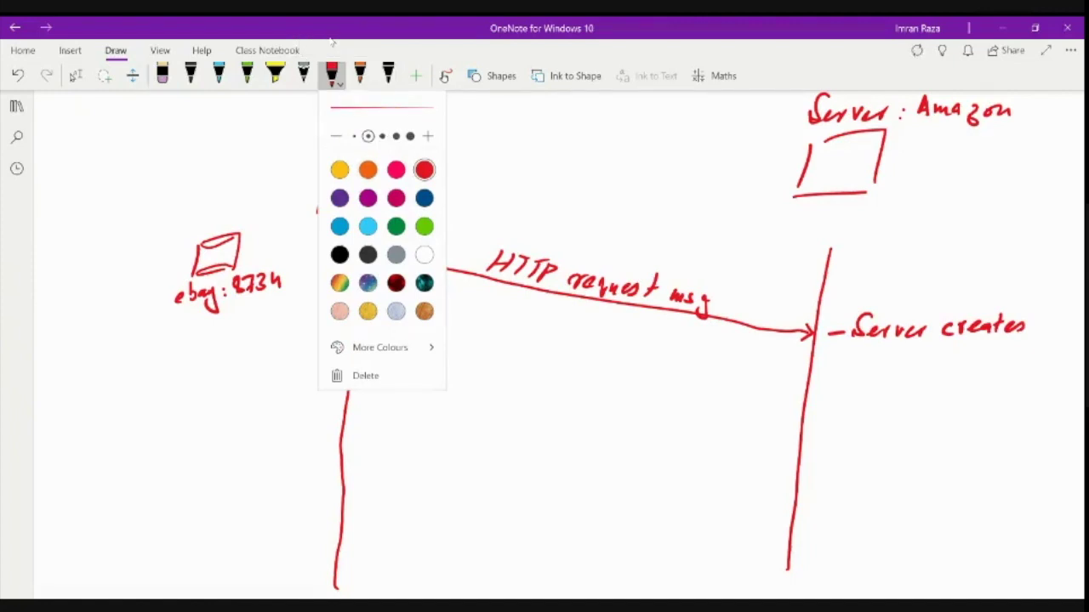
pyautogui.click(332, 40)
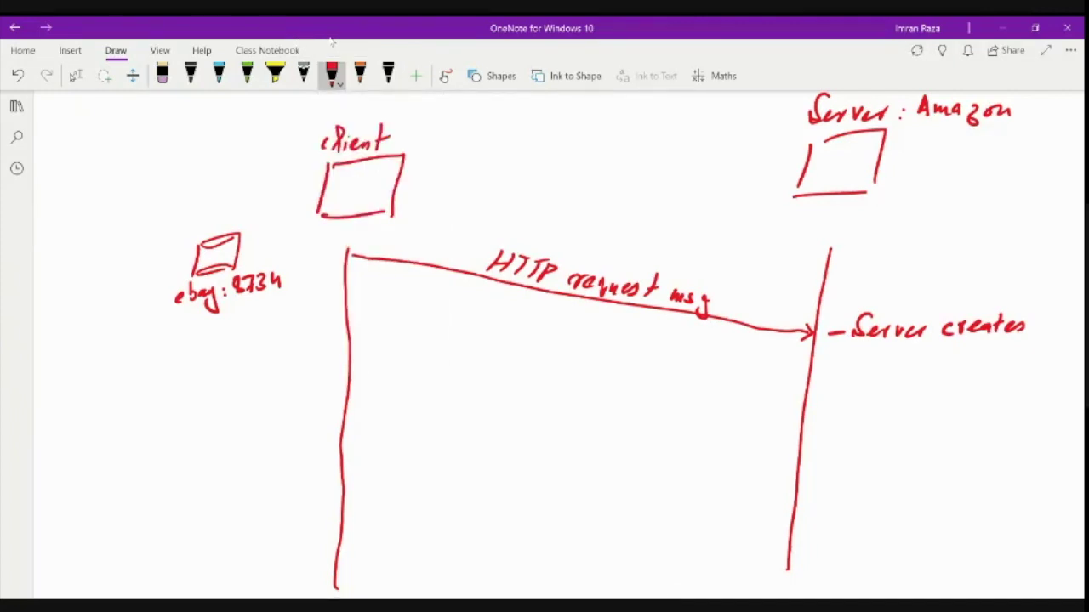
# Step: Write 'ID 1678 for user' under 'Server creates'
pyautogui.moveTo(851, 352); pyautogui.dragTo(858, 369)
pyautogui.moveTo(881, 350); pyautogui.dragTo(880, 364)
pyautogui.moveTo(890, 346)
pyautogui.mouseDown()
pyautogui.moveTo(885, 361)
pyautogui.moveTo(900, 365)
pyautogui.moveTo(914, 352)
pyautogui.mouseUp()
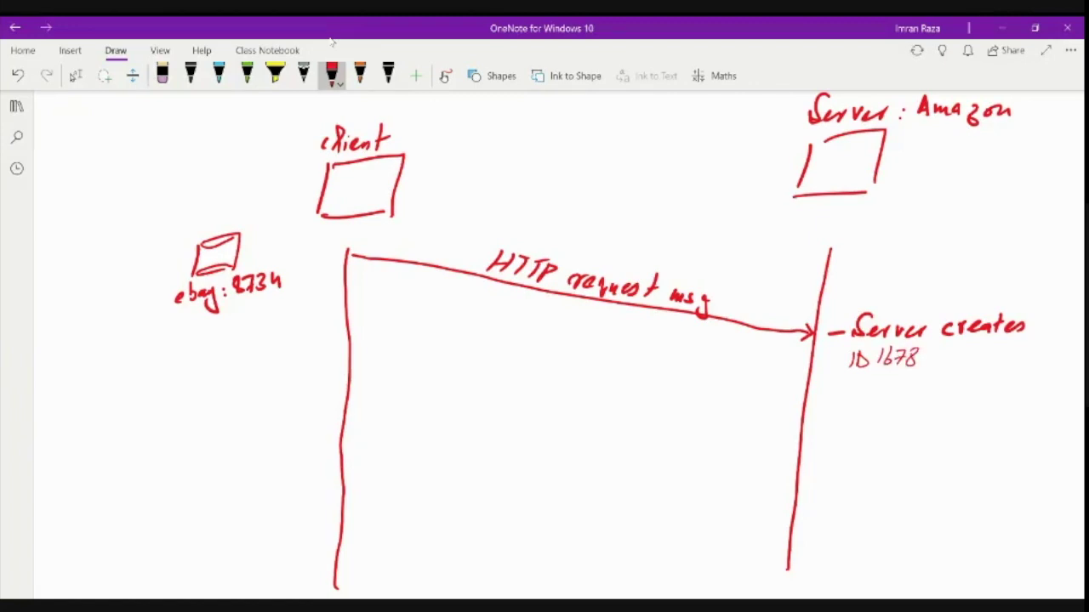
pyautogui.moveTo(942, 342)
pyautogui.mouseDown()
pyautogui.moveTo(934, 368)
pyautogui.moveTo(955, 355)
pyautogui.moveTo(991, 359)
pyautogui.mouseUp()
pyautogui.moveTo(992, 364); pyautogui.dragTo(1002, 356)
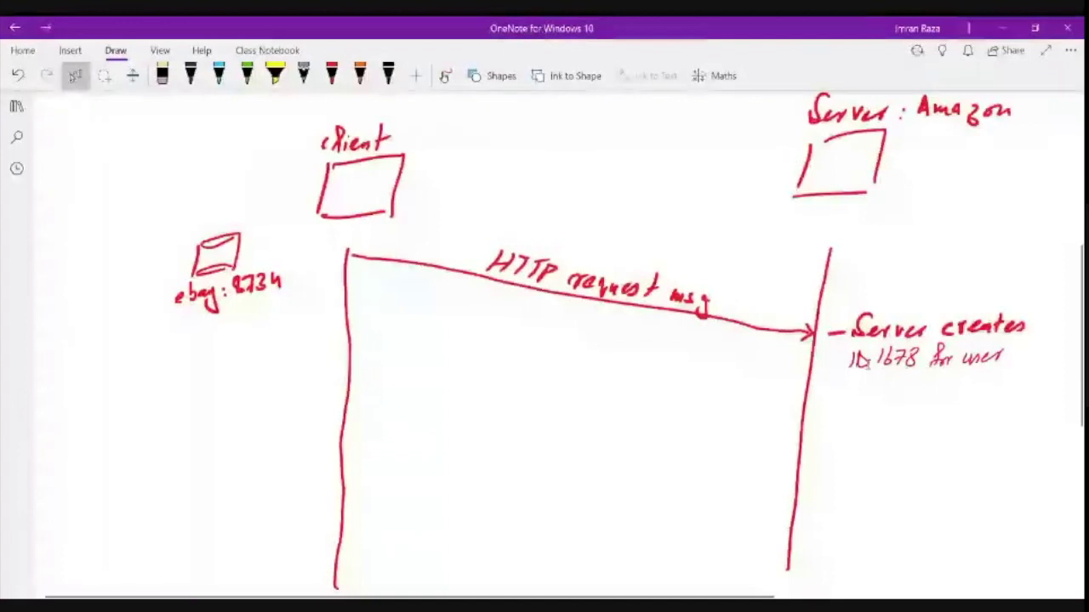
pyautogui.hscroll(1, 960, 466)
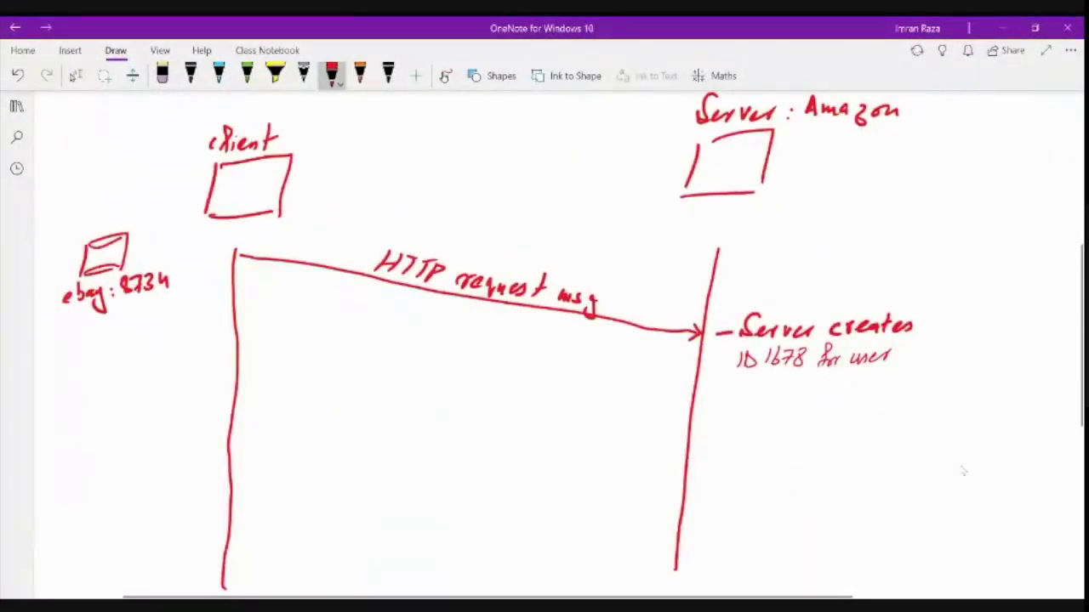
# Step: Sketch a database linked from the ID note, and draw a return arrow from server to client
pyautogui.moveTo(989, 418)
pyautogui.mouseDown()
pyautogui.moveTo(1012, 413)
pyautogui.moveTo(991, 423)
pyautogui.moveTo(986, 447)
pyautogui.moveTo(1025, 439)
pyautogui.mouseUp()
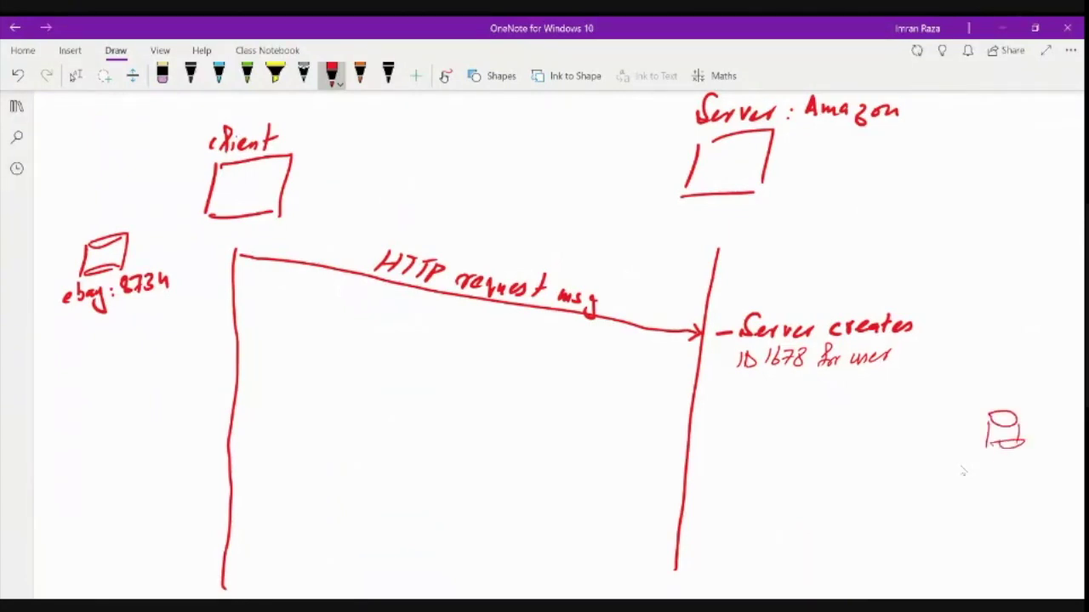
pyautogui.moveTo(905, 355)
pyautogui.mouseDown()
pyautogui.moveTo(964, 408)
pyautogui.moveTo(955, 411)
pyautogui.mouseUp()
pyautogui.moveTo(230, 444); pyautogui.dragTo(697, 341)
pyautogui.moveTo(239, 436); pyautogui.dragTo(238, 453)
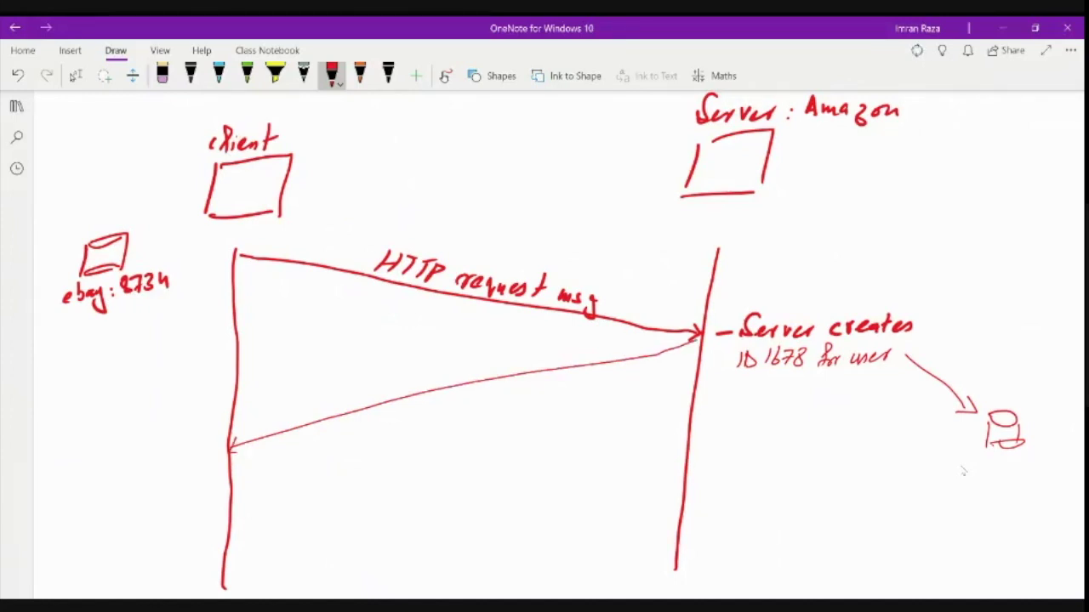
# Step: Label the return arrow 'HTTP'
pyautogui.moveTo(362, 350)
pyautogui.mouseDown()
pyautogui.moveTo(363, 372)
pyautogui.moveTo(374, 359)
pyautogui.mouseUp()
pyautogui.moveTo(374, 350); pyautogui.dragTo(382, 366)
pyautogui.moveTo(377, 349)
pyautogui.mouseDown()
pyautogui.moveTo(391, 364)
pyautogui.moveTo(397, 343)
pyautogui.mouseUp()
pyautogui.moveTo(398, 343); pyautogui.dragTo(398, 355)
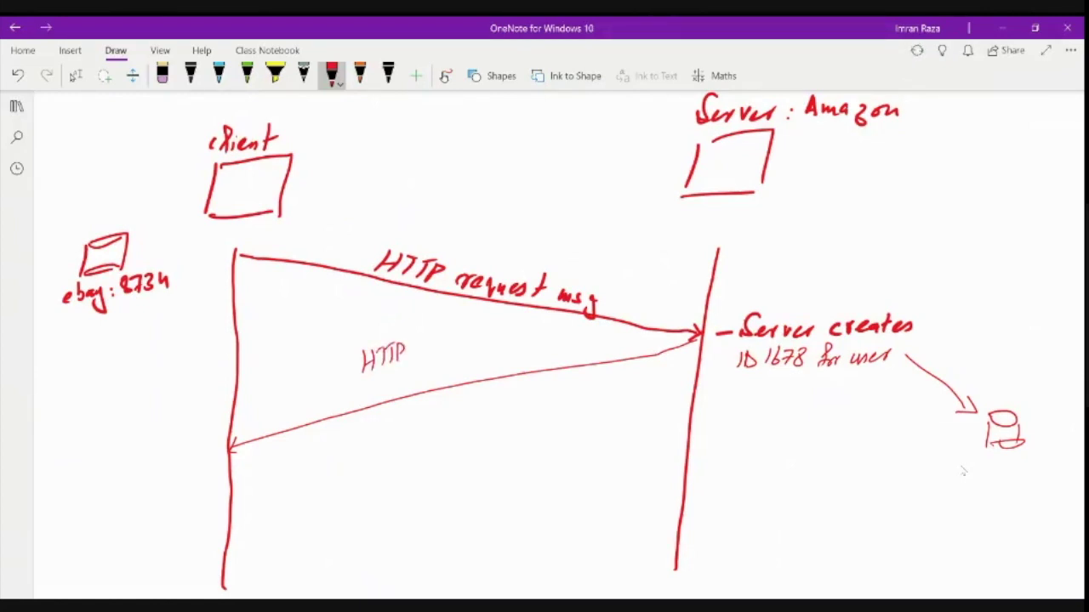
# Step: Extend the return arrow label to 'HTTP response set-cookie: 1678'
pyautogui.moveTo(415, 362); pyautogui.dragTo(439, 351)
pyautogui.moveTo(442, 349); pyautogui.dragTo(459, 361)
pyautogui.moveTo(459, 347); pyautogui.dragTo(481, 343)
pyautogui.moveTo(479, 347); pyautogui.dragTo(490, 347)
pyautogui.moveTo(503, 339); pyautogui.dragTo(513, 329)
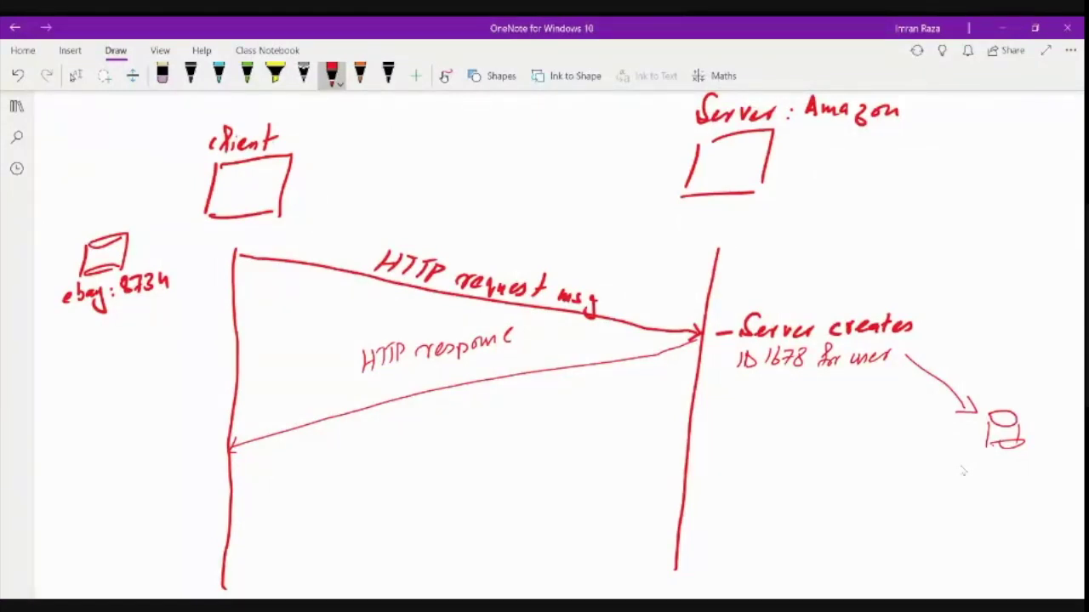
pyautogui.moveTo(340, 409); pyautogui.dragTo(368, 406)
pyautogui.moveTo(371, 383)
pyautogui.mouseDown()
pyautogui.moveTo(375, 405)
pyautogui.moveTo(378, 395)
pyautogui.mouseUp()
pyautogui.moveTo(380, 396); pyautogui.dragTo(406, 387)
pyautogui.moveTo(415, 385); pyautogui.dragTo(414, 386)
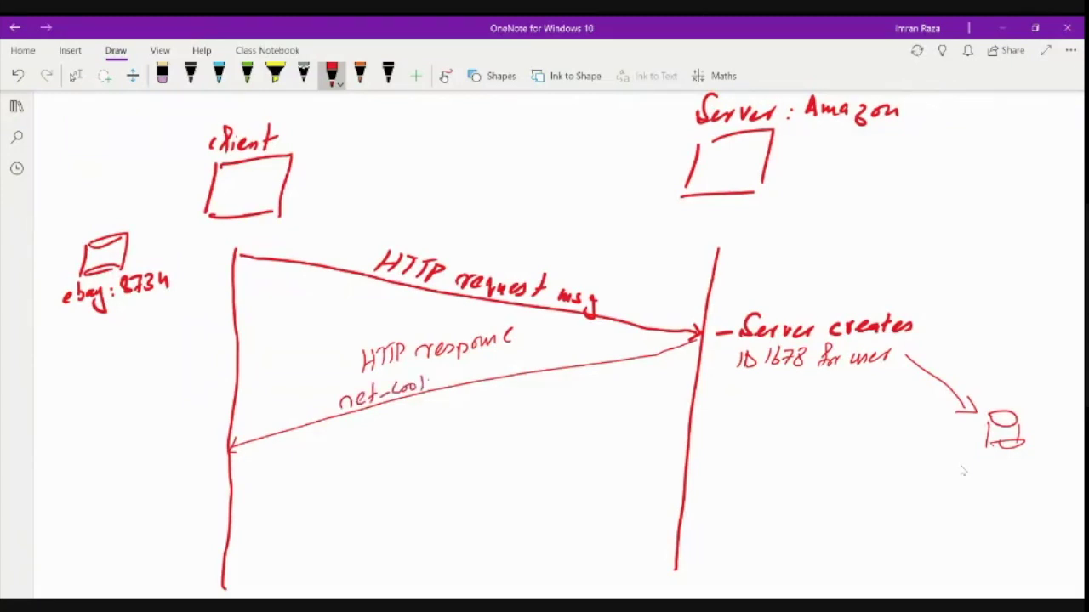
pyautogui.moveTo(423, 379)
pyautogui.mouseDown()
pyautogui.moveTo(432, 391)
pyautogui.moveTo(448, 379)
pyautogui.mouseUp()
pyautogui.moveTo(467, 362)
pyautogui.mouseDown()
pyautogui.moveTo(467, 377)
pyautogui.moveTo(500, 361)
pyautogui.mouseUp()
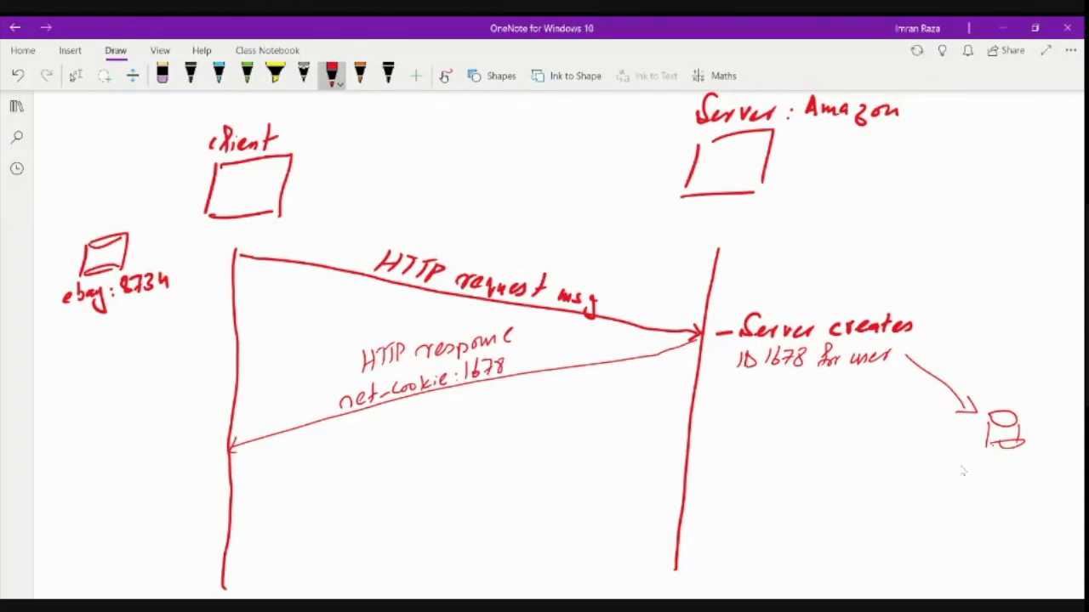
# Step: Write 'amzn: 1678' under the client's cookie file and begin 'ebay: 8743' below it
pyautogui.moveTo(106, 442)
pyautogui.mouseDown()
pyautogui.moveTo(100, 480)
pyautogui.moveTo(129, 471)
pyautogui.moveTo(131, 435)
pyautogui.mouseUp()
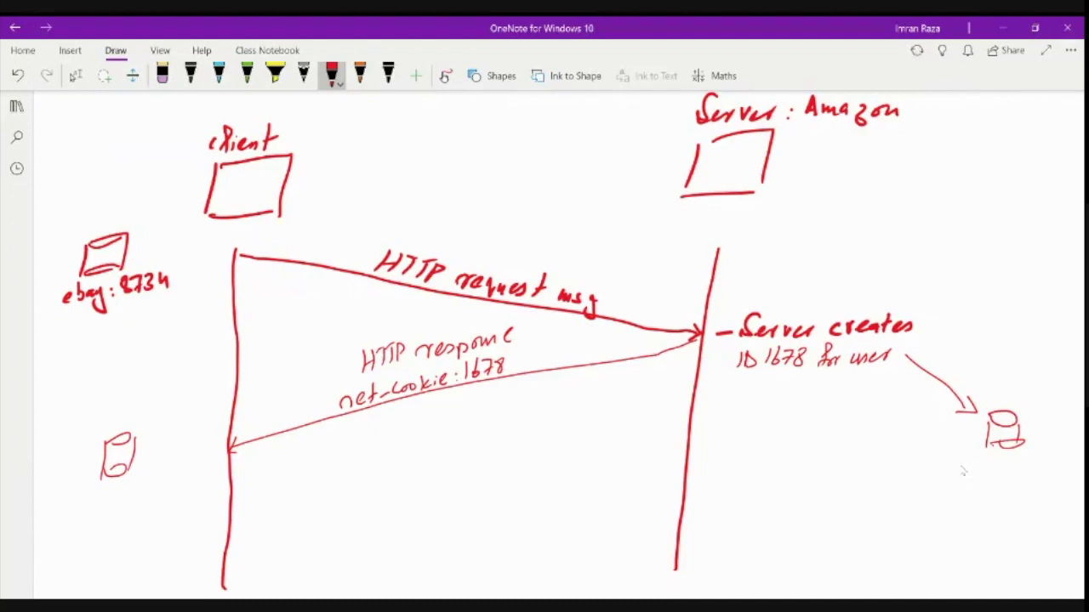
pyautogui.moveTo(80, 495)
pyautogui.mouseDown()
pyautogui.moveTo(81, 506)
pyautogui.moveTo(113, 512)
pyautogui.moveTo(115, 501)
pyautogui.mouseUp()
pyautogui.moveTo(120, 502); pyautogui.dragTo(127, 500)
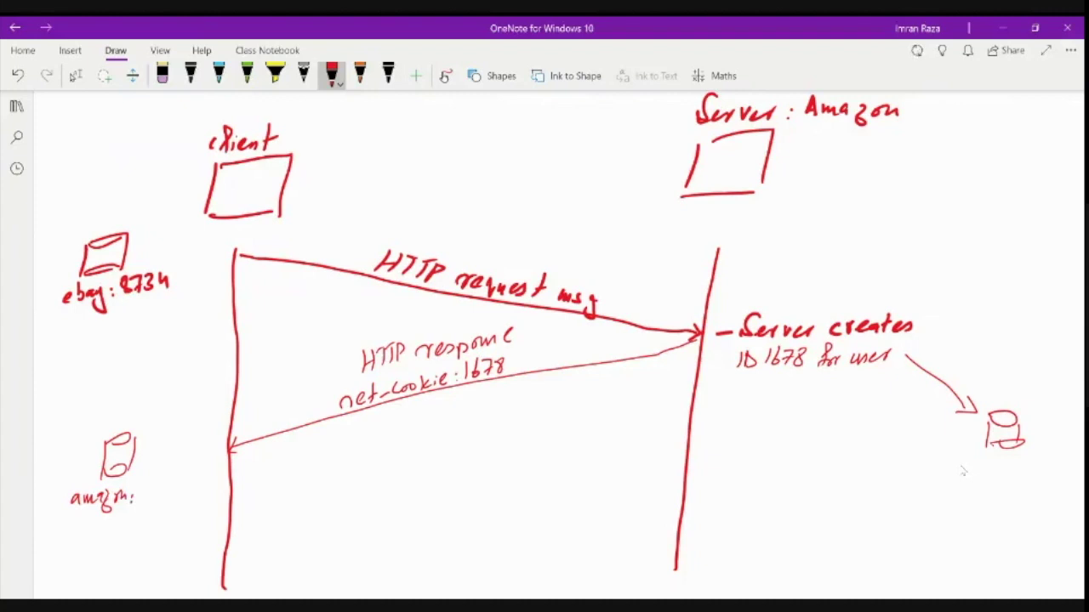
pyautogui.moveTo(143, 483)
pyautogui.mouseDown()
pyautogui.moveTo(142, 503)
pyautogui.moveTo(163, 502)
pyautogui.moveTo(176, 484)
pyautogui.mouseUp()
pyautogui.moveTo(84, 529)
pyautogui.mouseDown()
pyautogui.moveTo(118, 528)
pyautogui.moveTo(125, 541)
pyautogui.moveTo(141, 516)
pyautogui.moveTo(165, 509)
pyautogui.moveTo(161, 526)
pyautogui.moveTo(188, 512)
pyautogui.moveTo(182, 524)
pyautogui.mouseUp()
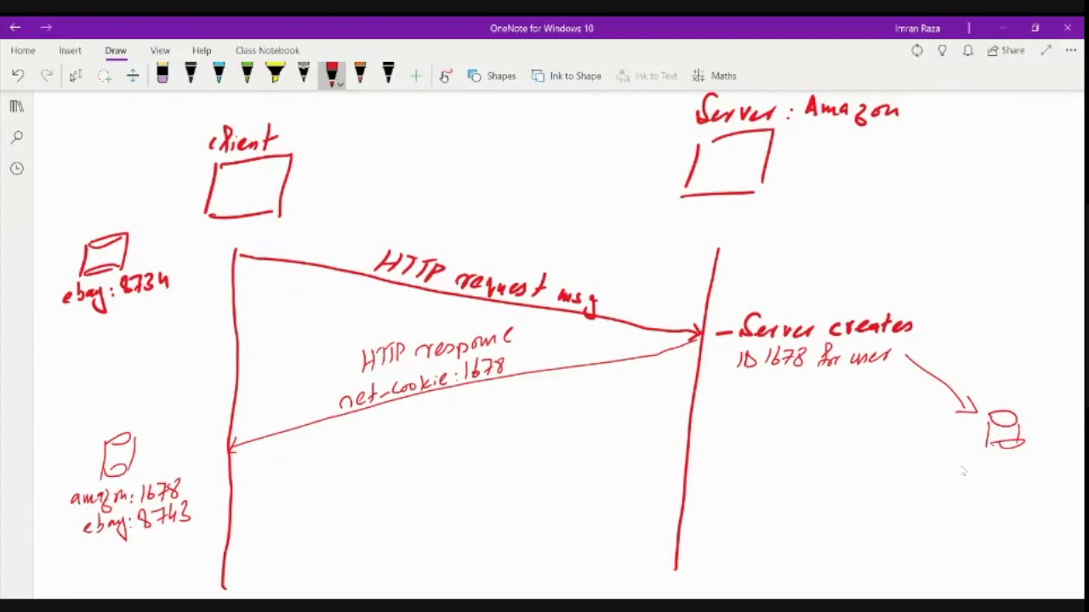
# Step: Draw a red client-to-server arrow labelled 'HTTP request msg Cookie: 1678'
pyautogui.scroll(-3, 963, 470)
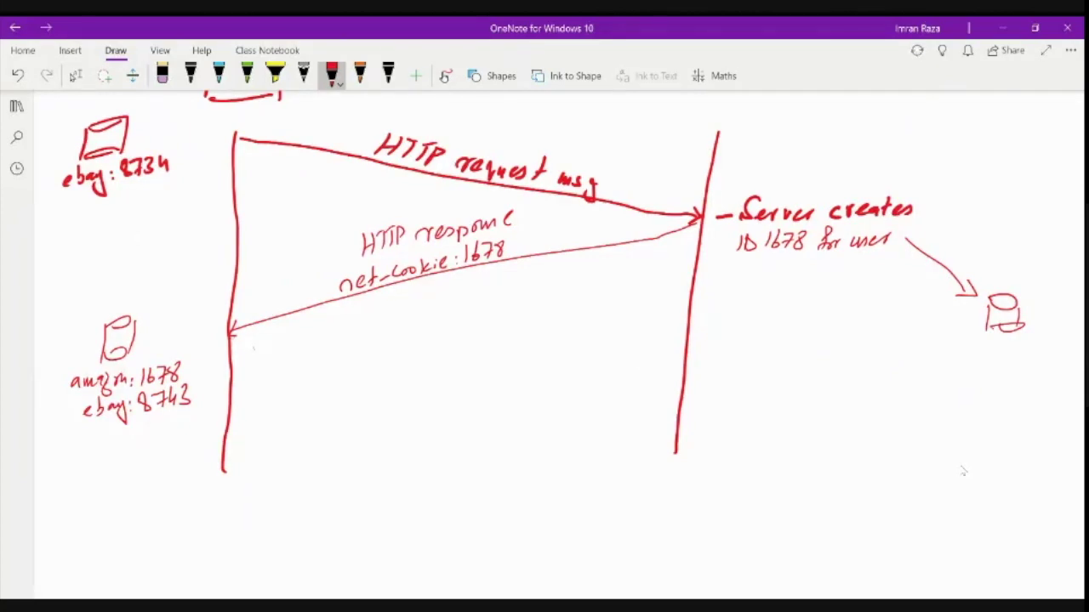
pyautogui.moveTo(232, 339)
pyautogui.mouseDown()
pyautogui.moveTo(676, 425)
pyautogui.moveTo(667, 431)
pyautogui.mouseUp()
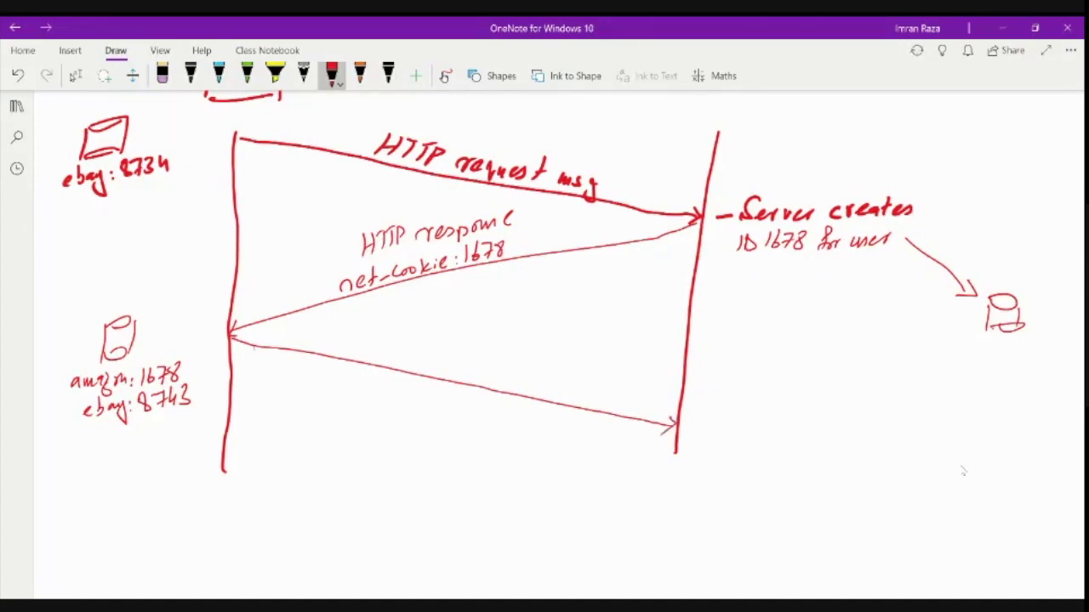
pyautogui.moveTo(407, 333)
pyautogui.mouseDown()
pyautogui.moveTo(404, 350)
pyautogui.moveTo(419, 343)
pyautogui.mouseUp()
pyautogui.moveTo(432, 339)
pyautogui.mouseDown()
pyautogui.moveTo(428, 352)
pyautogui.moveTo(439, 337)
pyautogui.moveTo(438, 354)
pyautogui.mouseUp()
pyautogui.moveTo(435, 338)
pyautogui.mouseDown()
pyautogui.moveTo(446, 338)
pyautogui.moveTo(449, 354)
pyautogui.mouseUp()
pyautogui.moveTo(451, 340)
pyautogui.mouseDown()
pyautogui.moveTo(490, 357)
pyautogui.moveTo(497, 371)
pyautogui.moveTo(536, 373)
pyautogui.mouseUp()
pyautogui.moveTo(541, 351); pyautogui.dragTo(539, 372)
pyautogui.moveTo(534, 361); pyautogui.dragTo(572, 388)
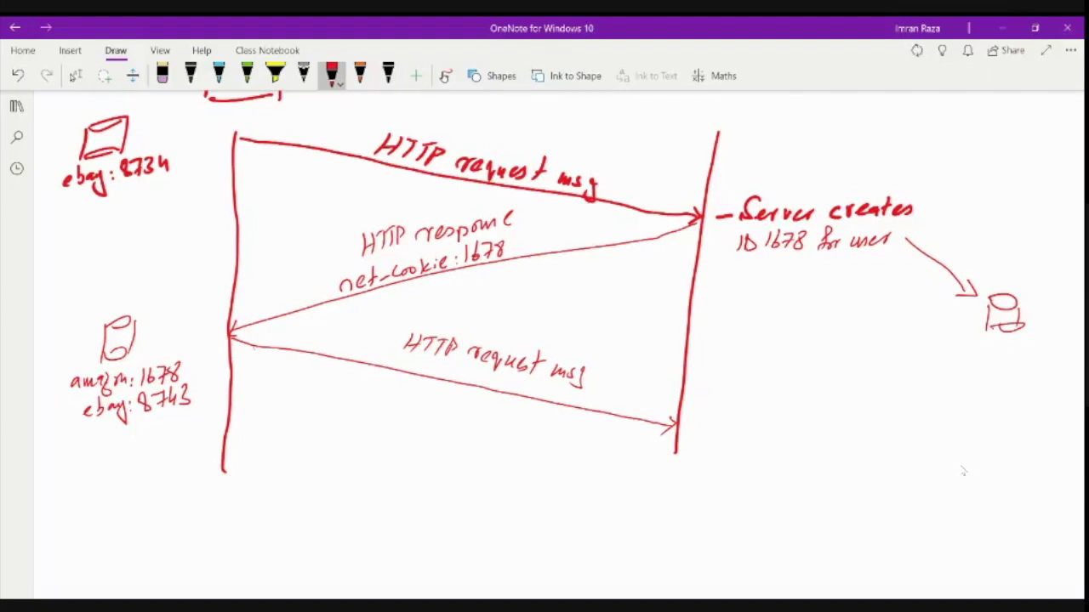
pyautogui.moveTo(422, 360)
pyautogui.mouseDown()
pyautogui.moveTo(416, 372)
pyautogui.moveTo(464, 380)
pyautogui.mouseUp()
pyautogui.moveTo(483, 375); pyautogui.dragTo(487, 387)
pyautogui.moveTo(498, 377)
pyautogui.mouseDown()
pyautogui.moveTo(502, 390)
pyautogui.moveTo(518, 378)
pyautogui.mouseUp()
# Step: Extend the client and server lifelines, bracket the client side, and draw a third arrow
pyautogui.moveTo(221, 468); pyautogui.dragTo(217, 557)
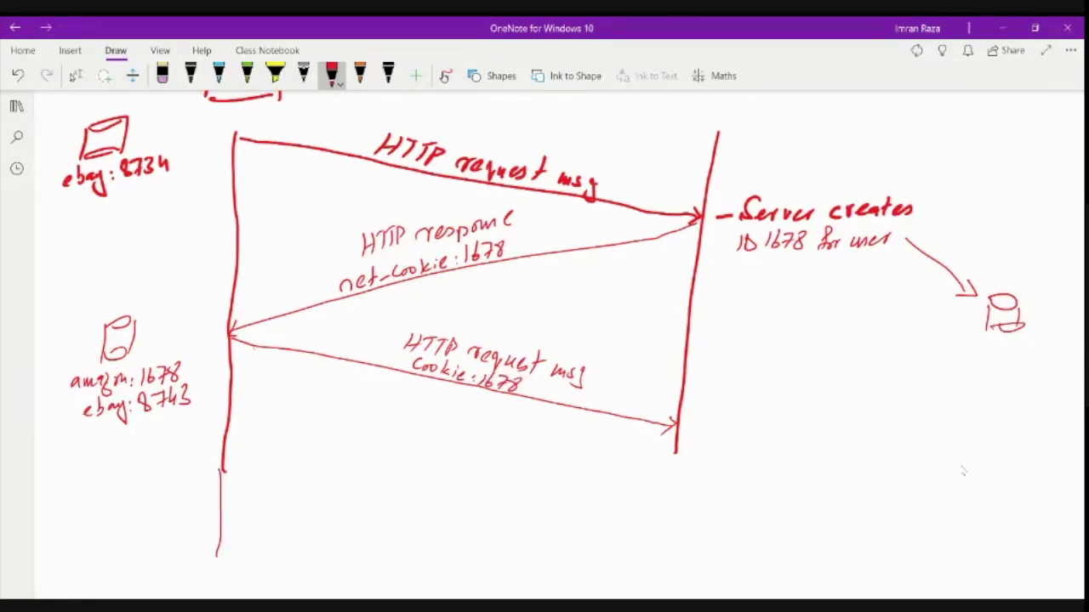
pyautogui.moveTo(676, 449); pyautogui.dragTo(678, 533)
pyautogui.moveTo(229, 350)
pyautogui.mouseDown()
pyautogui.moveTo(210, 374)
pyautogui.moveTo(223, 456)
pyautogui.mouseUp()
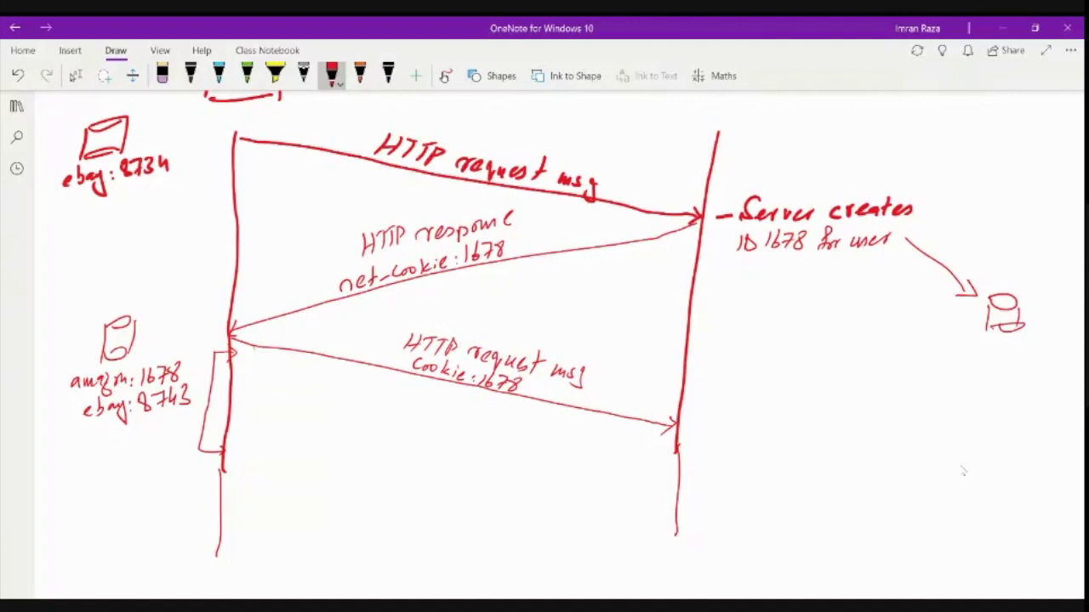
pyautogui.moveTo(223, 461)
pyautogui.mouseDown()
pyautogui.moveTo(675, 541)
pyautogui.moveTo(668, 548)
pyautogui.mouseUp()
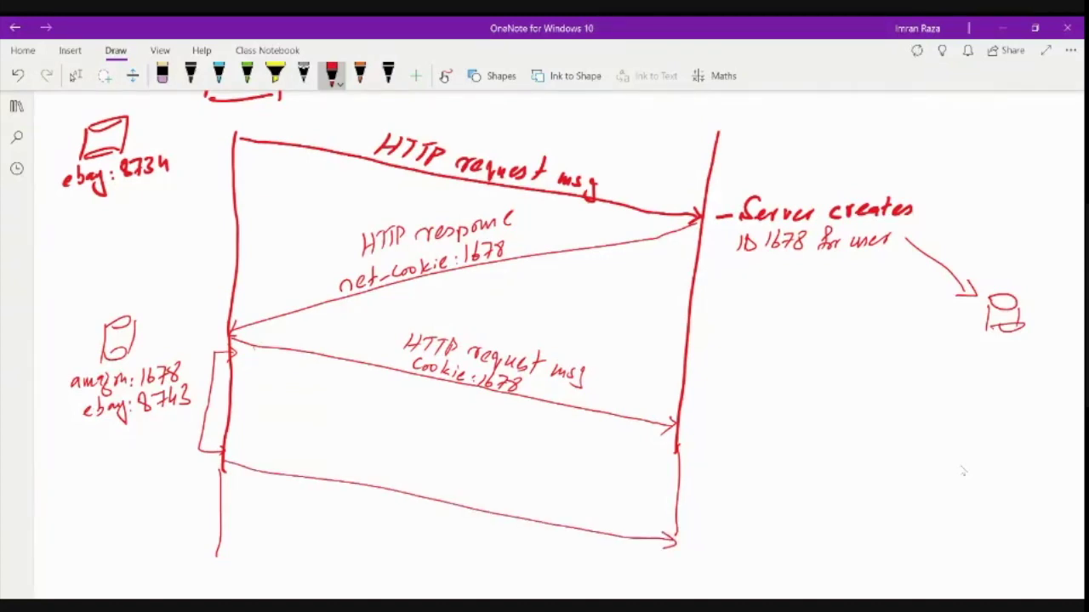
pyautogui.scroll(-3, 963, 470)
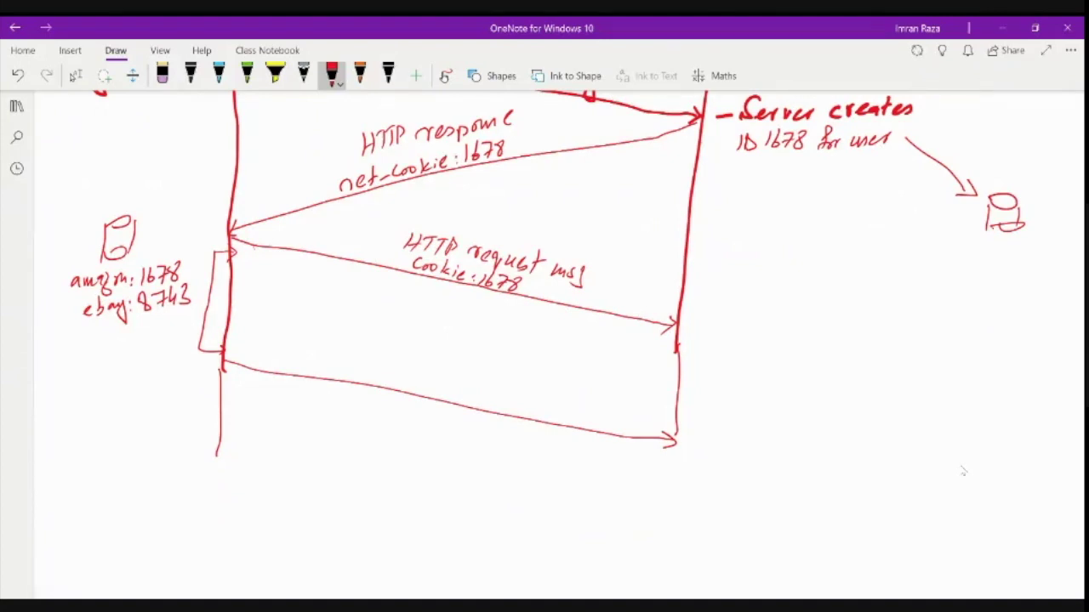
# Step: Label the third arrow 'HTTP request msg Cookie: 1678'
pyautogui.moveTo(374, 342)
pyautogui.mouseDown()
pyautogui.moveTo(375, 360)
pyautogui.moveTo(386, 362)
pyautogui.mouseUp()
pyautogui.moveTo(374, 352); pyautogui.dragTo(386, 351)
pyautogui.moveTo(398, 349)
pyautogui.mouseDown()
pyautogui.moveTo(406, 369)
pyautogui.moveTo(421, 349)
pyautogui.mouseUp()
pyautogui.moveTo(418, 352)
pyautogui.mouseDown()
pyautogui.moveTo(419, 370)
pyautogui.moveTo(465, 364)
pyautogui.moveTo(495, 380)
pyautogui.moveTo(509, 368)
pyautogui.moveTo(491, 381)
pyautogui.moveTo(525, 384)
pyautogui.moveTo(536, 408)
pyautogui.mouseUp()
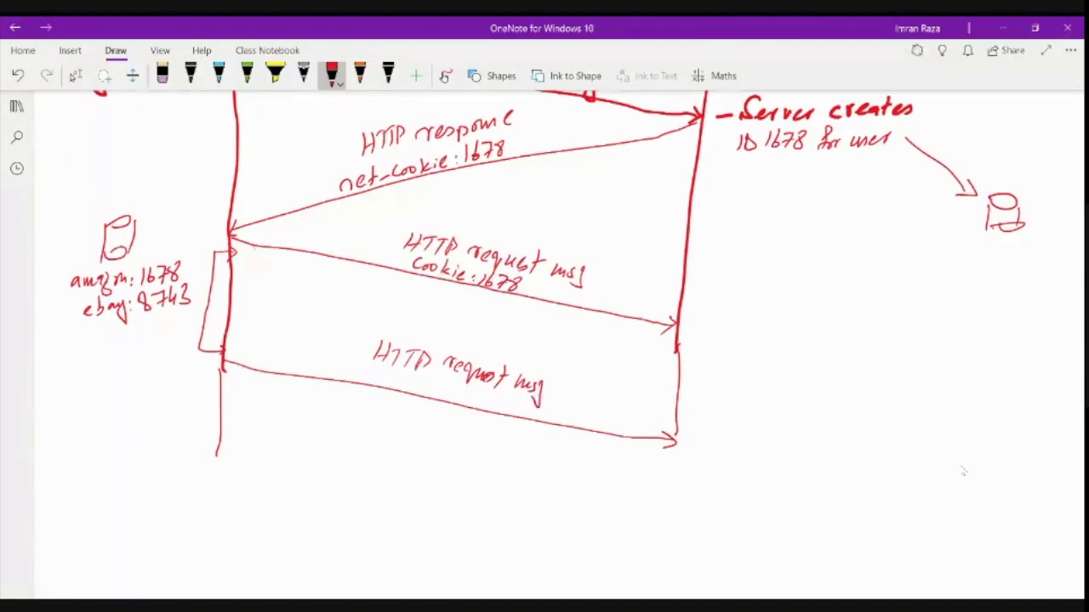
pyautogui.moveTo(406, 381)
pyautogui.mouseDown()
pyautogui.moveTo(397, 385)
pyautogui.moveTo(404, 392)
pyautogui.mouseUp()
pyautogui.moveTo(415, 386); pyautogui.dragTo(429, 397)
pyautogui.moveTo(434, 389); pyautogui.dragTo(460, 404)
pyautogui.moveTo(476, 392)
pyautogui.mouseDown()
pyautogui.moveTo(471, 405)
pyautogui.moveTo(496, 401)
pyautogui.mouseUp()
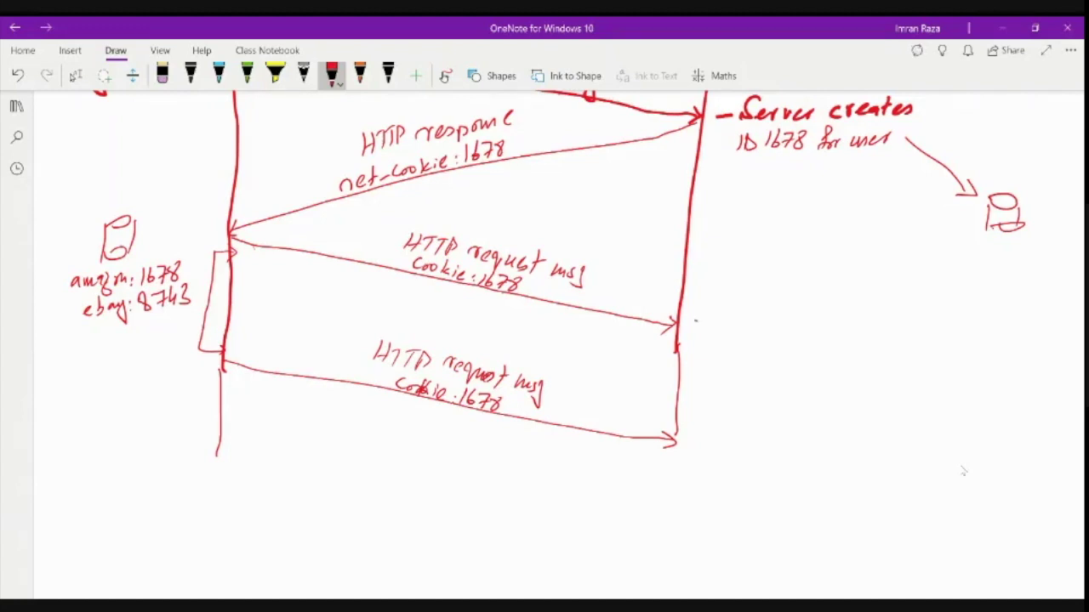
# Step: Mark both request arrivals with dashes at the server and write 'Cookie-specific action' by the upper one
pyautogui.moveTo(696, 321); pyautogui.dragTo(724, 320)
pyautogui.moveTo(685, 437); pyautogui.dragTo(721, 434)
pyautogui.moveTo(747, 307); pyautogui.dragTo(740, 317)
pyautogui.moveTo(756, 311); pyautogui.dragTo(800, 313)
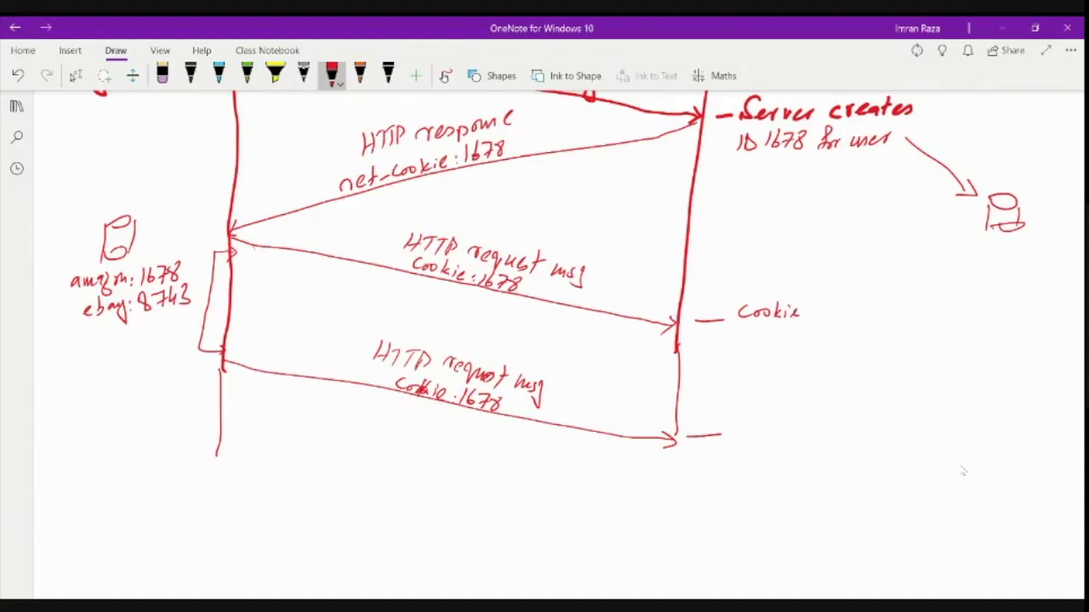
pyautogui.moveTo(805, 313)
pyautogui.mouseDown()
pyautogui.moveTo(824, 311)
pyautogui.moveTo(836, 328)
pyautogui.moveTo(873, 292)
pyautogui.moveTo(861, 323)
pyautogui.mouseUp()
pyautogui.moveTo(859, 311); pyautogui.dragTo(886, 316)
pyautogui.moveTo(783, 334); pyautogui.dragTo(795, 343)
pyautogui.moveTo(800, 328)
pyautogui.mouseDown()
pyautogui.moveTo(801, 344)
pyautogui.moveTo(807, 335)
pyautogui.mouseUp()
pyautogui.moveTo(805, 337); pyautogui.dragTo(815, 343)
pyautogui.moveTo(818, 337); pyautogui.dragTo(829, 344)
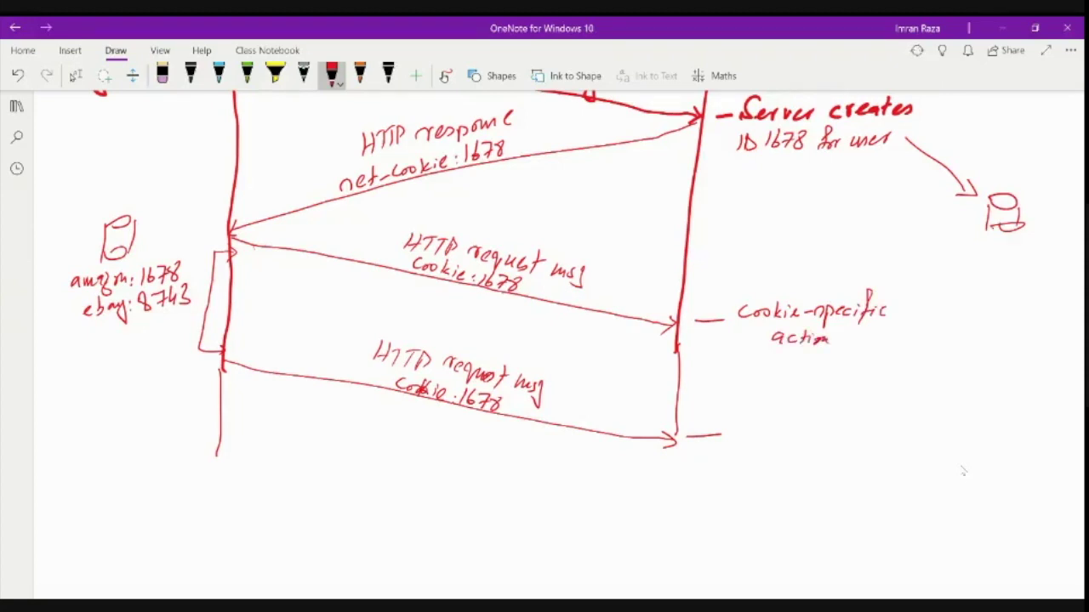
# Step: Draw a double arrow linking the cookie-specific action to the database
pyautogui.moveTo(906, 306); pyautogui.dragTo(981, 250)
pyautogui.moveTo(963, 254)
pyautogui.mouseDown()
pyautogui.moveTo(982, 251)
pyautogui.moveTo(976, 265)
pyautogui.mouseUp()
pyautogui.moveTo(909, 296); pyautogui.dragTo(913, 313)
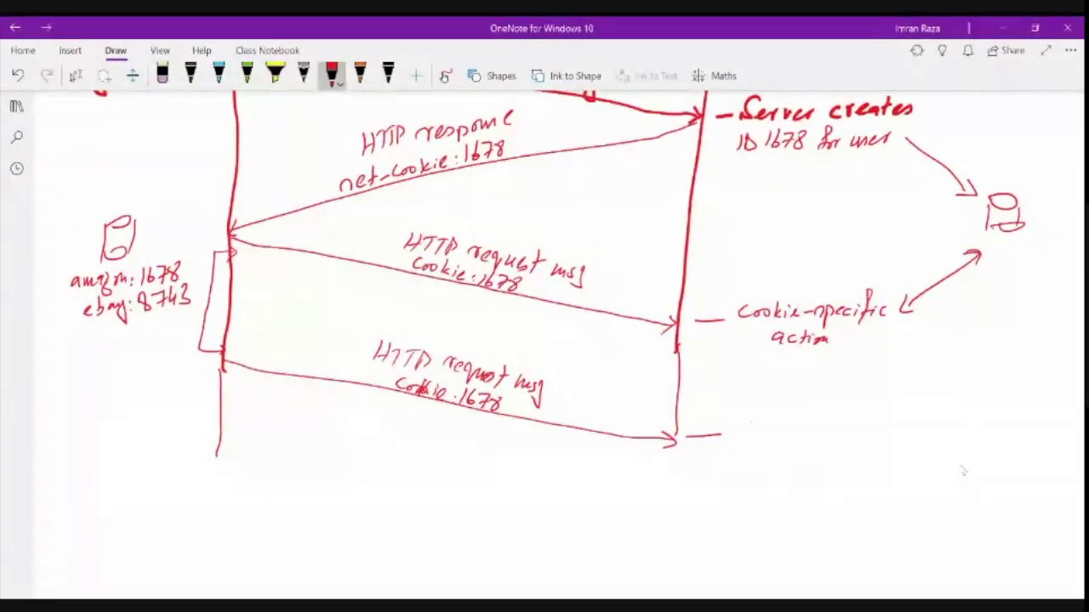
# Step: Write 'Cookie-specific' beside the lower server dash
pyautogui.moveTo(749, 424); pyautogui.dragTo(744, 434)
pyautogui.moveTo(757, 425); pyautogui.dragTo(756, 426)
pyautogui.moveTo(766, 426); pyautogui.dragTo(765, 426)
pyautogui.moveTo(778, 419)
pyautogui.mouseDown()
pyautogui.moveTo(775, 435)
pyautogui.moveTo(788, 434)
pyautogui.mouseUp()
pyautogui.moveTo(790, 428); pyautogui.dragTo(791, 435)
pyautogui.moveTo(791, 422); pyautogui.dragTo(790, 423)
pyautogui.moveTo(795, 431); pyautogui.dragTo(803, 433)
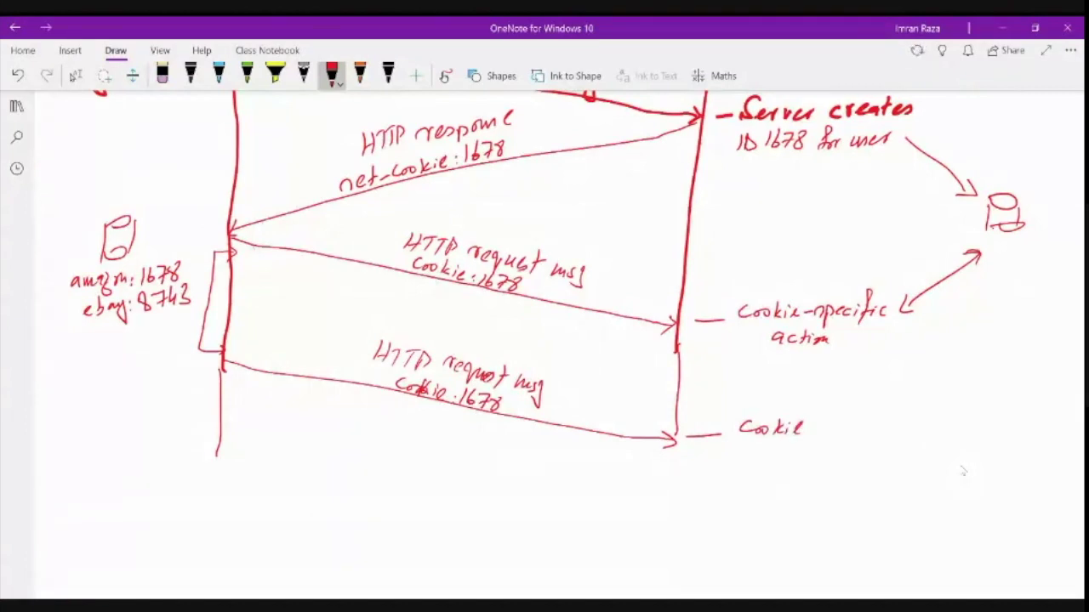
pyautogui.moveTo(805, 428); pyautogui.dragTo(837, 434)
pyautogui.moveTo(839, 421)
pyautogui.mouseDown()
pyautogui.moveTo(839, 439)
pyautogui.moveTo(845, 427)
pyautogui.moveTo(868, 432)
pyautogui.mouseUp()
pyautogui.moveTo(876, 424)
pyautogui.mouseDown()
pyautogui.moveTo(883, 434)
pyautogui.moveTo(894, 419)
pyautogui.mouseUp()
pyautogui.moveTo(898, 424); pyautogui.dragTo(898, 432)
pyautogui.moveTo(905, 422); pyautogui.dragTo(902, 432)
# Step: Write 'action' beneath it and link the note to the database with a double arrow
pyautogui.moveTo(771, 451); pyautogui.dragTo(771, 459)
pyautogui.moveTo(784, 451)
pyautogui.mouseDown()
pyautogui.moveTo(775, 458)
pyautogui.moveTo(793, 459)
pyautogui.mouseUp()
pyautogui.moveTo(789, 451)
pyautogui.mouseDown()
pyautogui.moveTo(805, 449)
pyautogui.moveTo(802, 460)
pyautogui.mouseUp()
pyautogui.moveTo(811, 453); pyautogui.dragTo(810, 460)
pyautogui.moveTo(817, 459); pyautogui.dragTo(828, 455)
pyautogui.moveTo(931, 392); pyautogui.dragTo(991, 297)
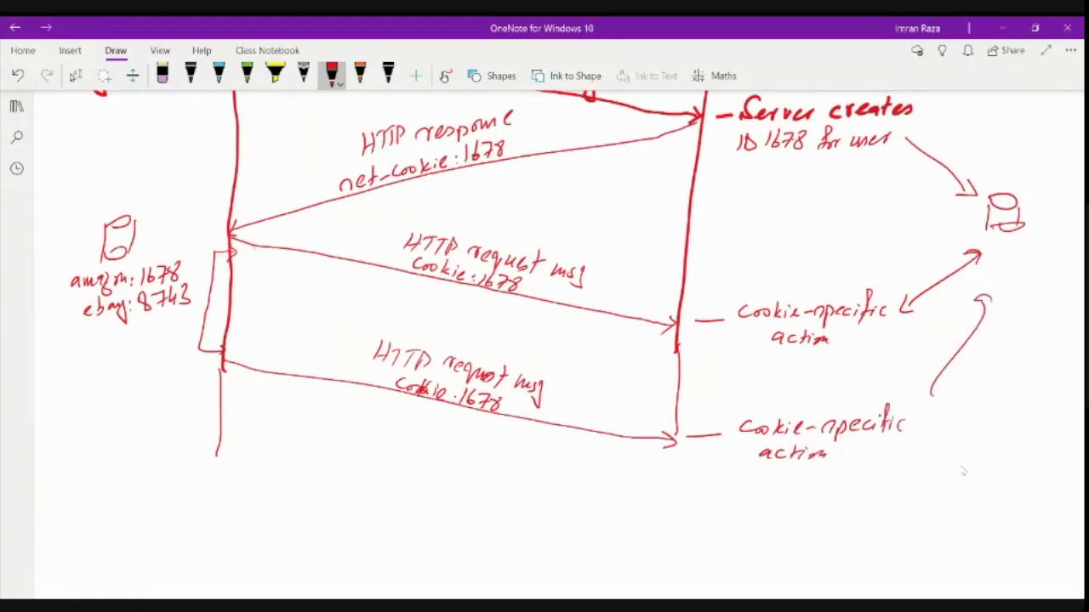
pyautogui.moveTo(931, 367); pyautogui.dragTo(942, 383)
# Step: Extend both lifelines and draw a server-to-client arrow labelled 'http response'
pyautogui.moveTo(678, 441); pyautogui.dragTo(643, 561)
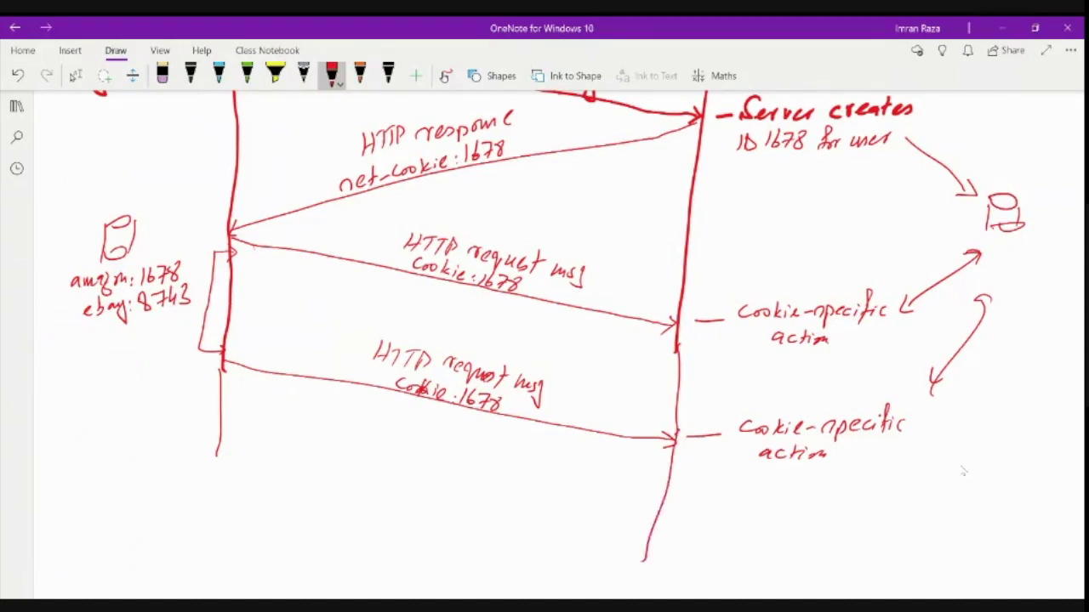
pyautogui.moveTo(218, 444); pyautogui.dragTo(204, 575)
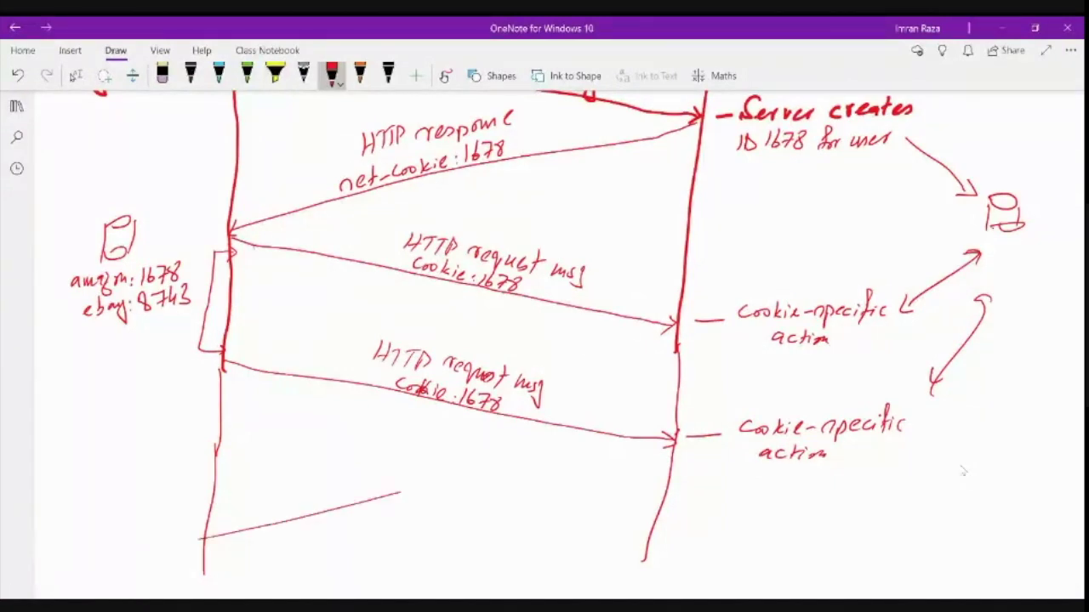
pyautogui.moveTo(400, 492); pyautogui.dragTo(660, 452)
pyautogui.moveTo(218, 526); pyautogui.dragTo(218, 544)
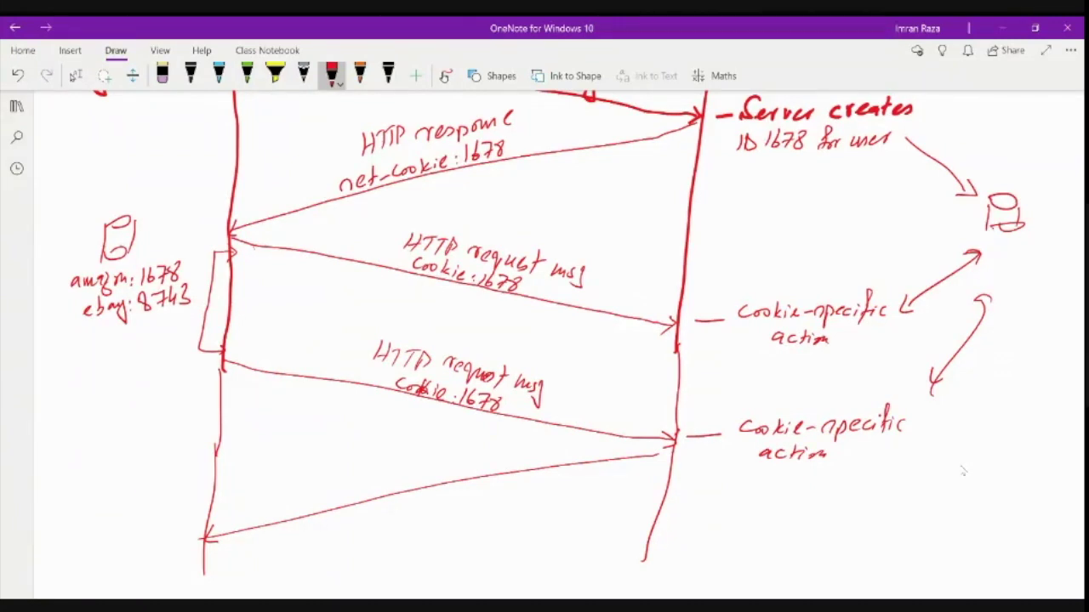
pyautogui.moveTo(342, 470)
pyautogui.mouseDown()
pyautogui.moveTo(349, 492)
pyautogui.moveTo(371, 491)
pyautogui.mouseUp()
pyautogui.moveTo(396, 480); pyautogui.dragTo(420, 480)
pyautogui.moveTo(429, 471)
pyautogui.mouseDown()
pyautogui.moveTo(425, 490)
pyautogui.moveTo(468, 465)
pyautogui.mouseUp()
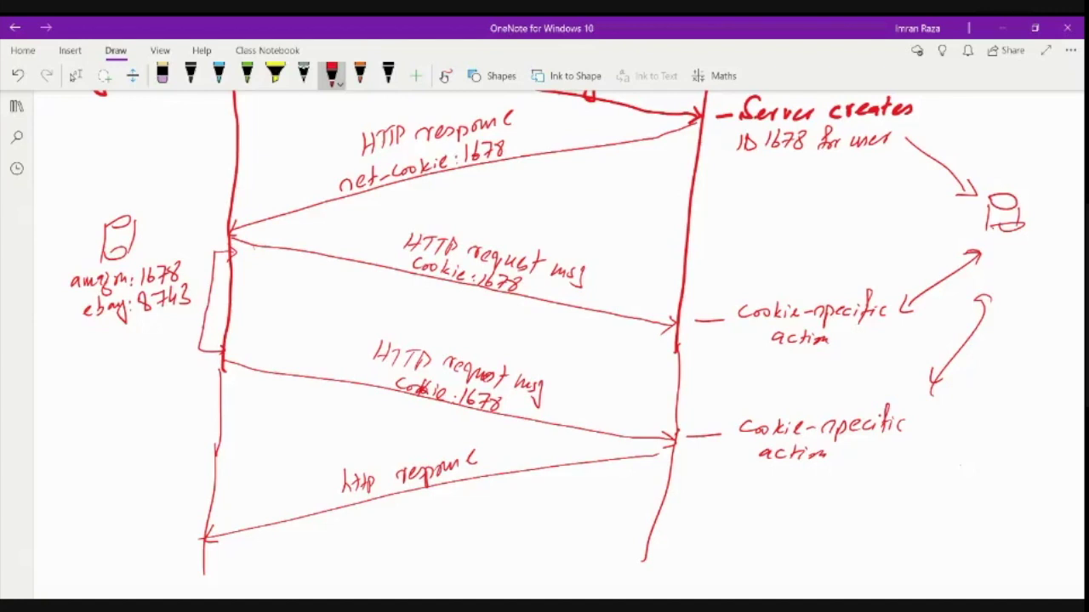
# Step: Switch from the red pen to the Lasso Select tool on the Draw tab
pyautogui.click(76, 76)
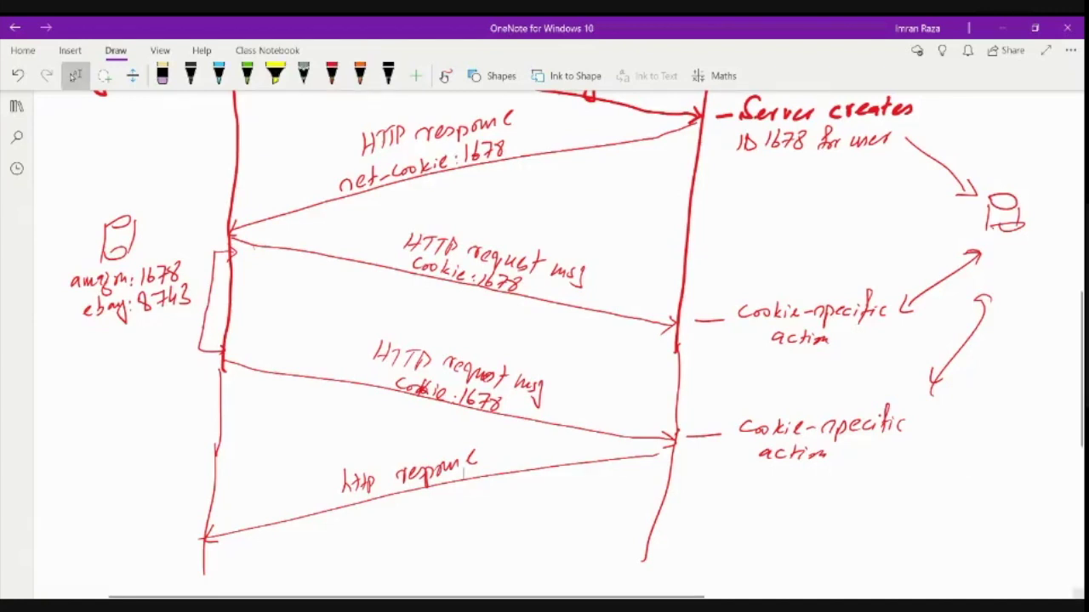